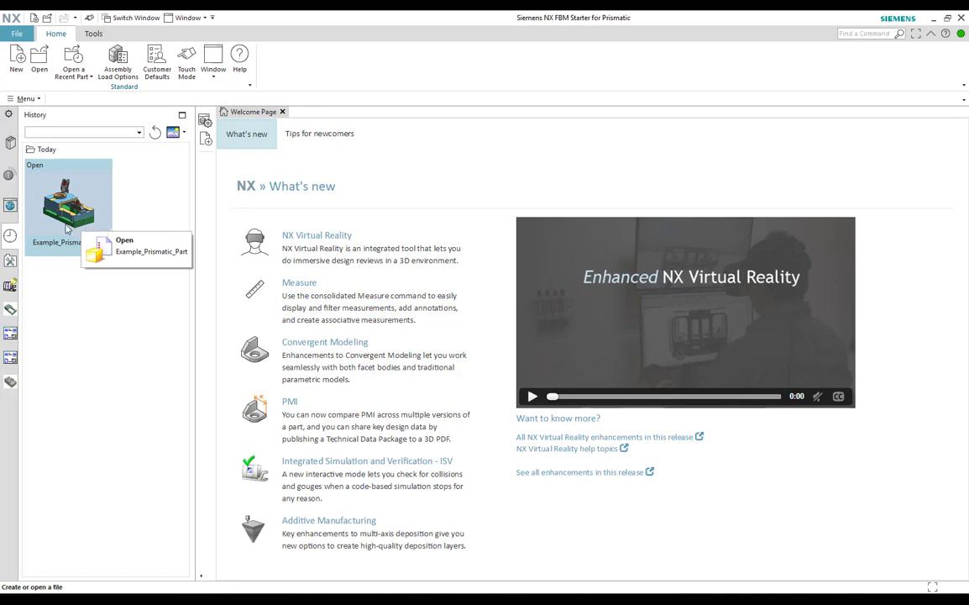
Step: Open the recent prismatic example part and create an FBM Setup - Prismatic file in millimetres named Prismatic_Part_Example_setup_1.prt that references it
{"action": "left_click", "coordinate": [67, 229]}
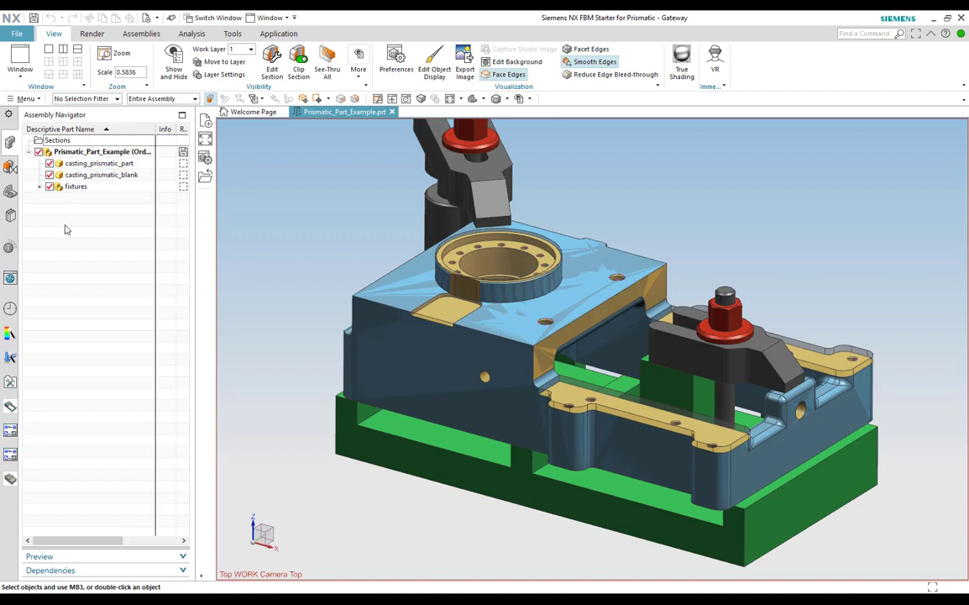
{"action": "key", "text": "ctrl+f"}
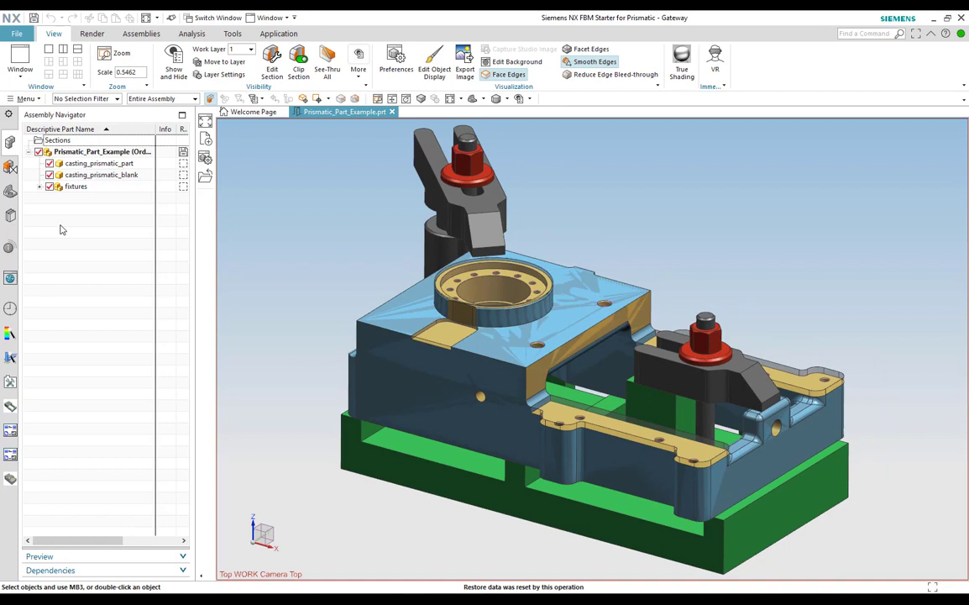
{"action": "left_click", "coordinate": [16, 34]}
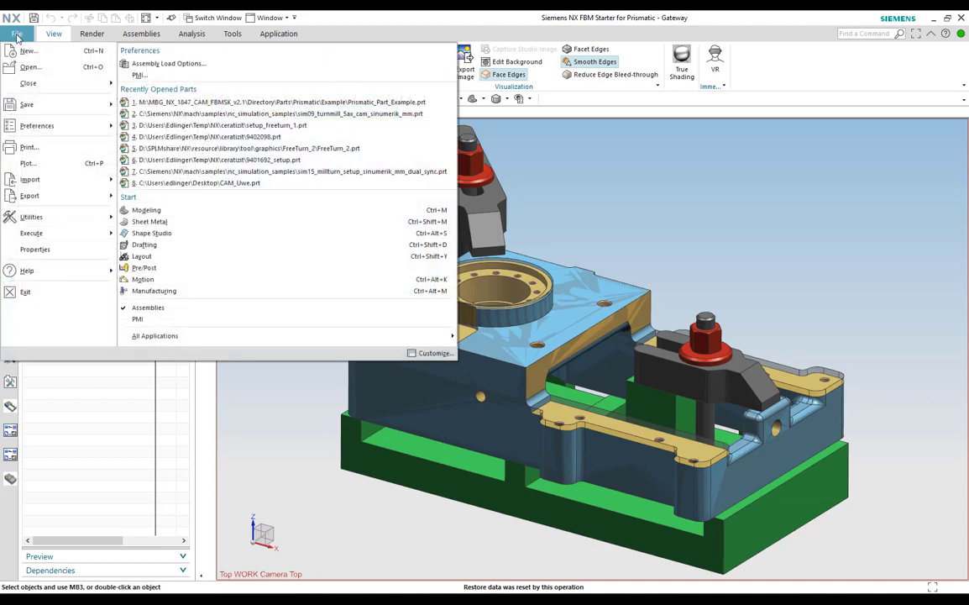
{"action": "left_click", "coordinate": [25, 52]}
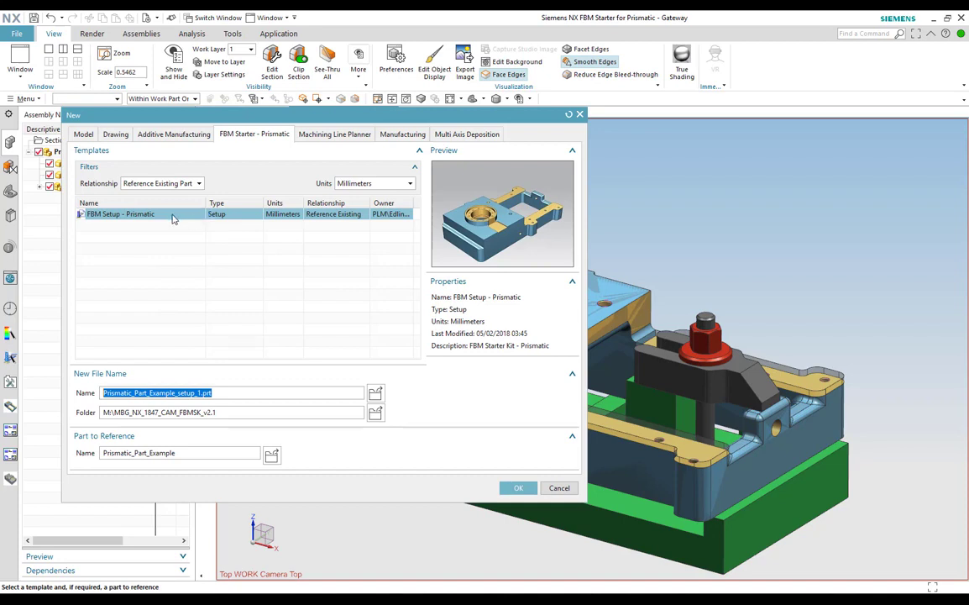
{"action": "left_click", "coordinate": [519, 488]}
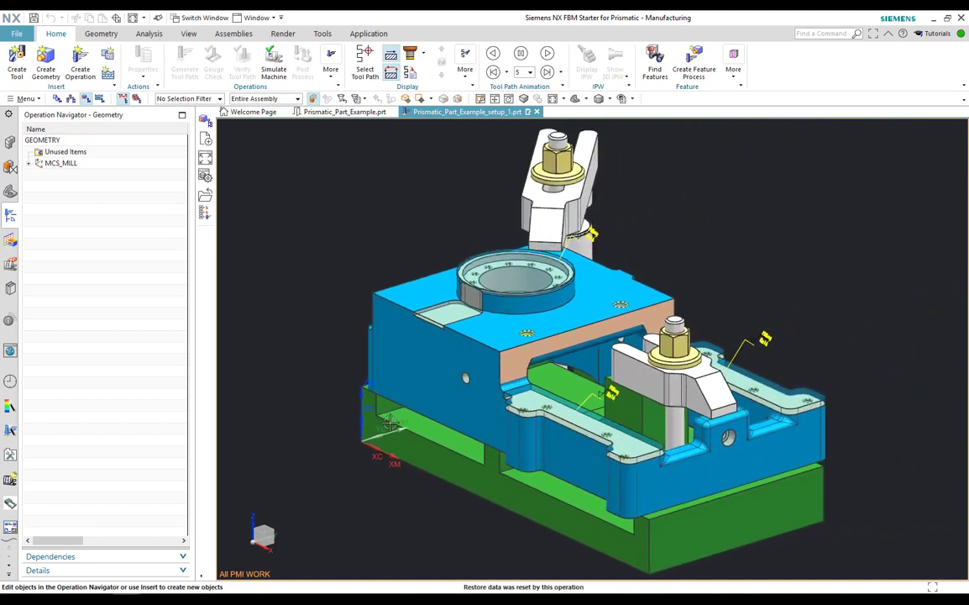
Step: Expand the geometry tree and assign the casting_prismatic_part solid body as the part geometry of WORKPIECE
{"action": "right_click", "coordinate": [172, 339]}
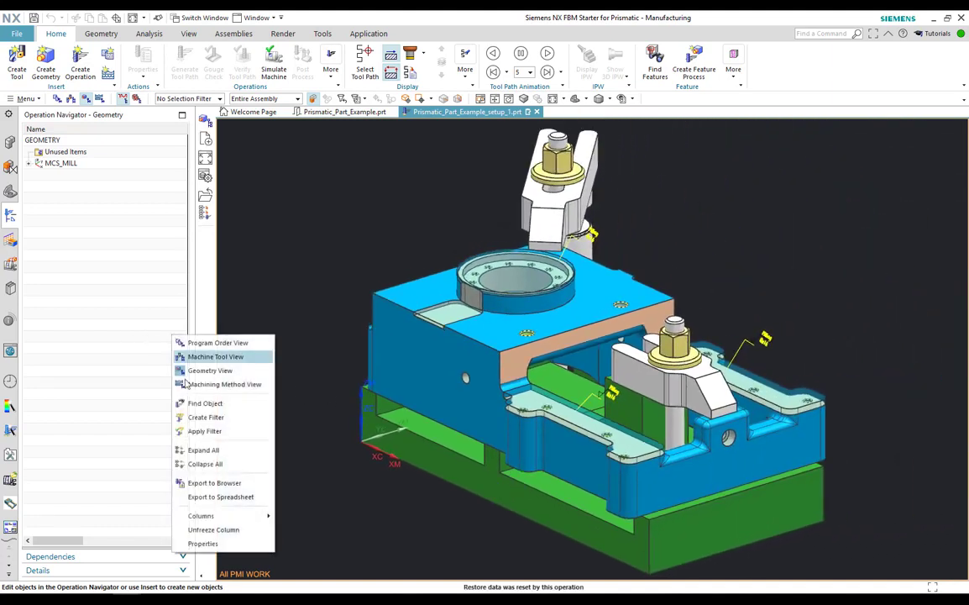
{"action": "left_click", "coordinate": [202, 450]}
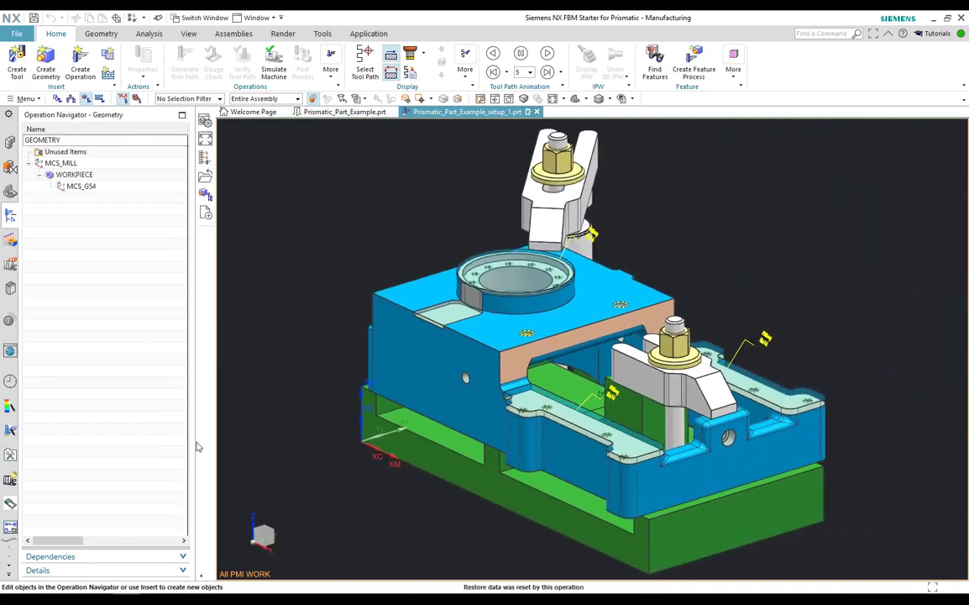
{"action": "left_click", "coordinate": [77, 176]}
{"action": "double_click", "coordinate": [82, 177]}
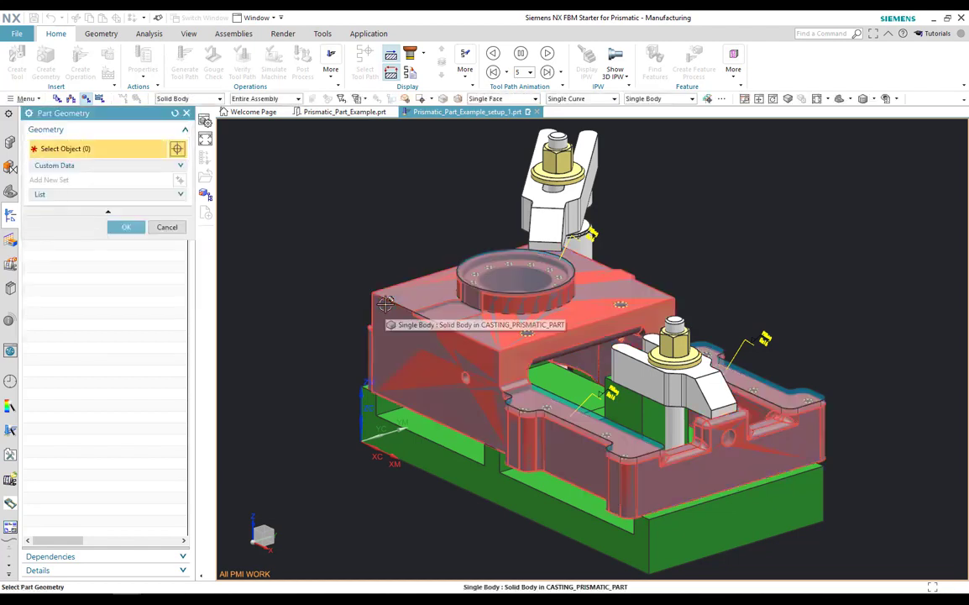
{"action": "left_click", "coordinate": [383, 304]}
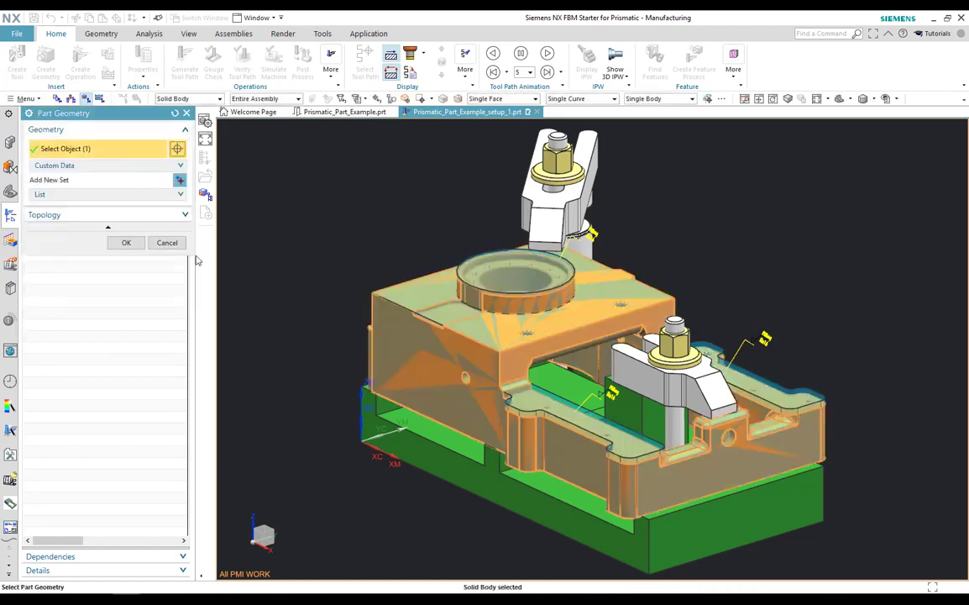
{"action": "left_click", "coordinate": [127, 241]}
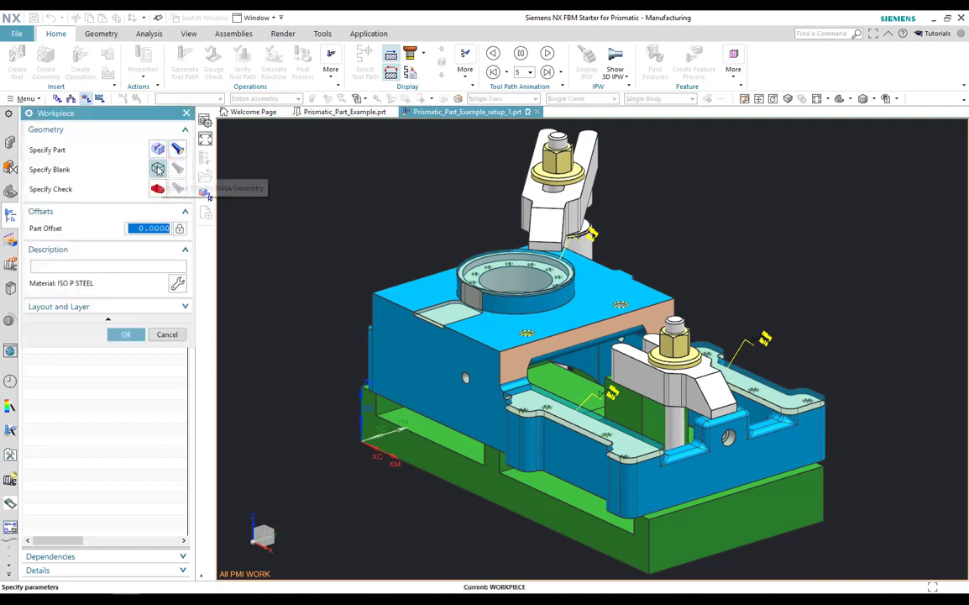
Step: Assign the casting blank body as the blank geometry of the workpiece
{"action": "left_click", "coordinate": [157, 168]}
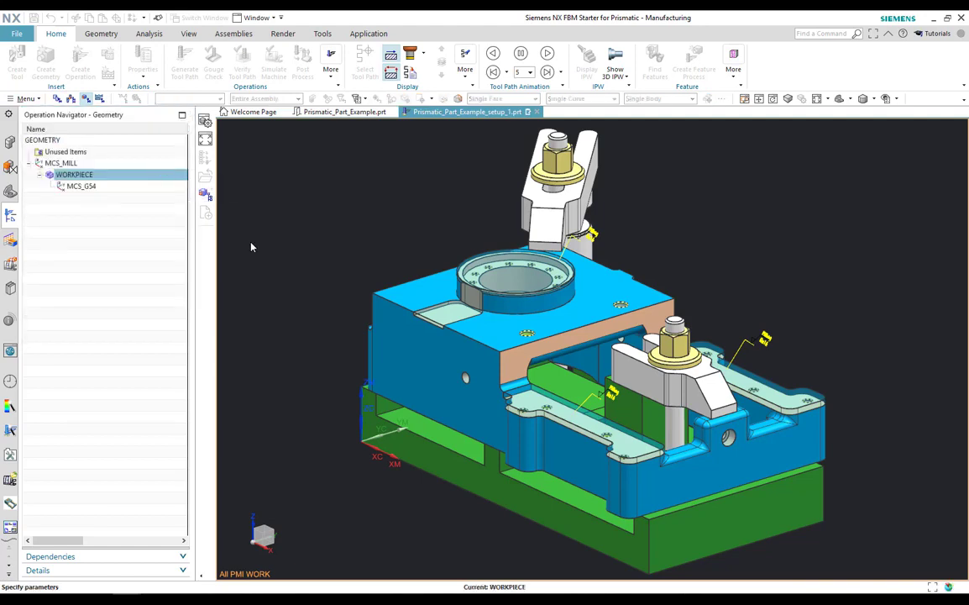
{"action": "left_click", "coordinate": [443, 313]}
{"action": "left_click", "coordinate": [135, 274]}
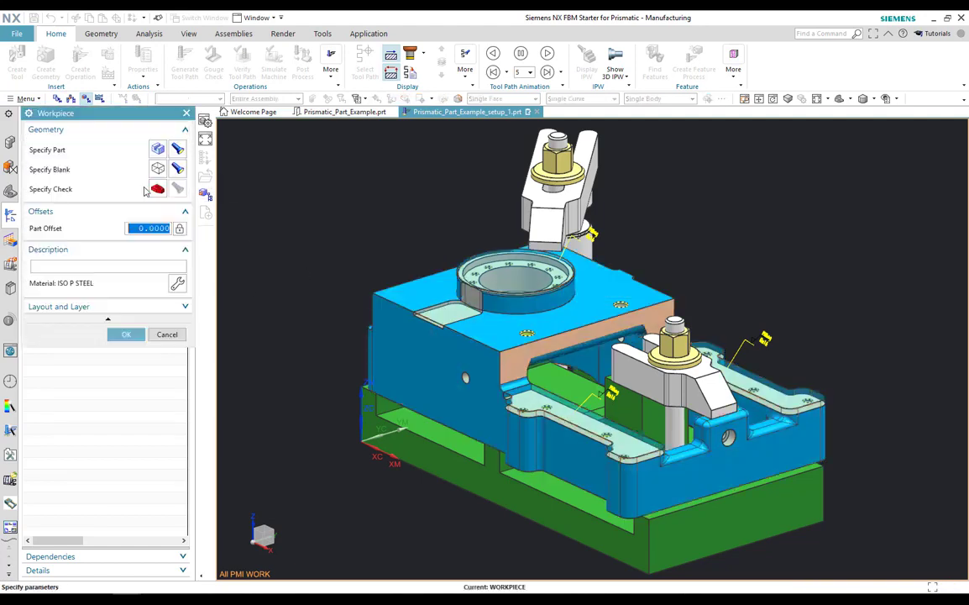
Step: Assign the two clamps and their bolt assemblies, four solid bodies in total, as the workpiece's check geometry
{"action": "left_click", "coordinate": [158, 190]}
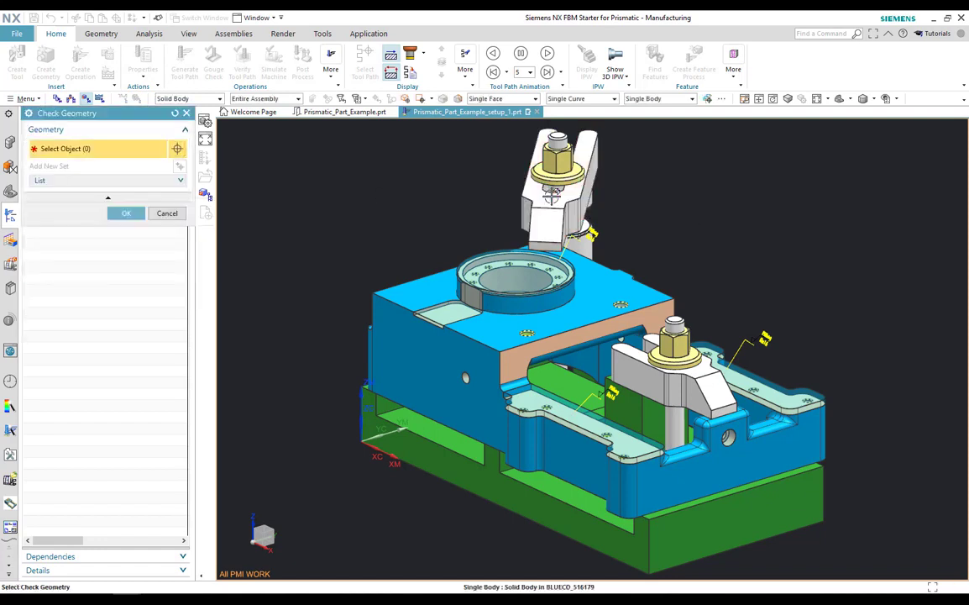
{"action": "left_click", "coordinate": [563, 162]}
{"action": "left_click", "coordinate": [562, 162]}
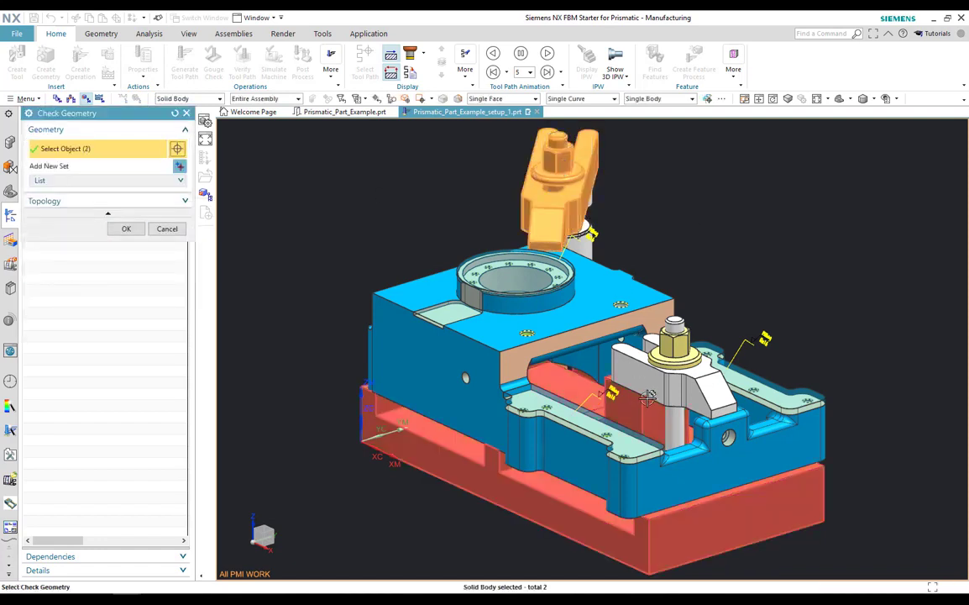
{"action": "left_click", "coordinate": [668, 346]}
{"action": "left_click", "coordinate": [669, 338]}
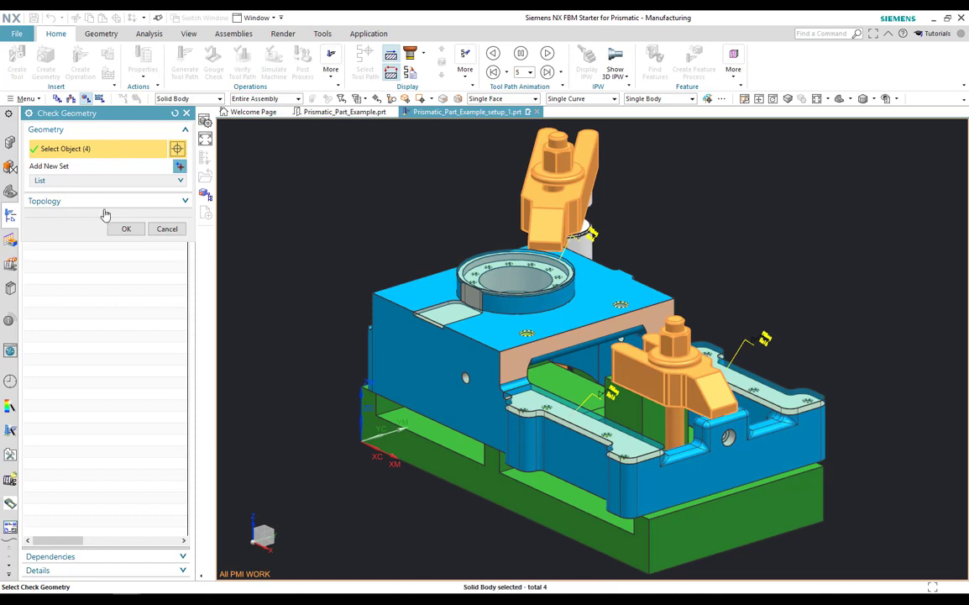
{"action": "left_click", "coordinate": [122, 229]}
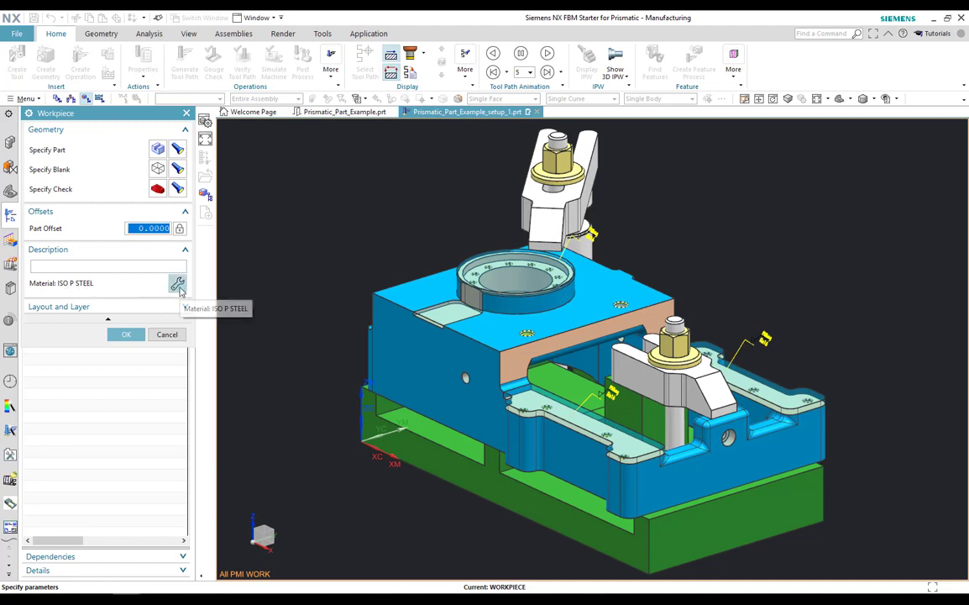
Step: Review the available part materials, keep ISO P STEEL, and accept the workpiece definition
{"action": "left_click", "coordinate": [177, 286]}
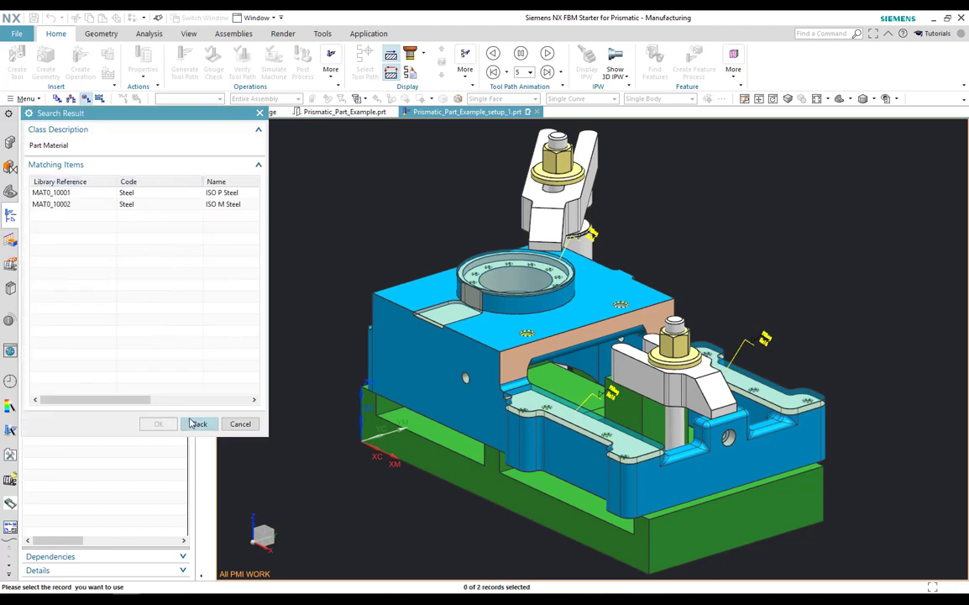
{"action": "left_click", "coordinate": [216, 421]}
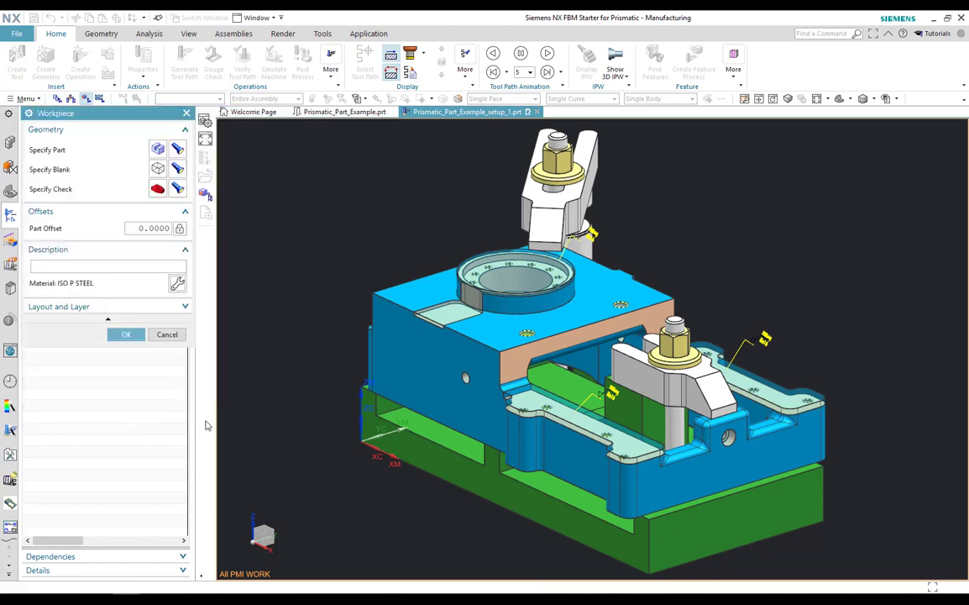
{"action": "left_click", "coordinate": [125, 335]}
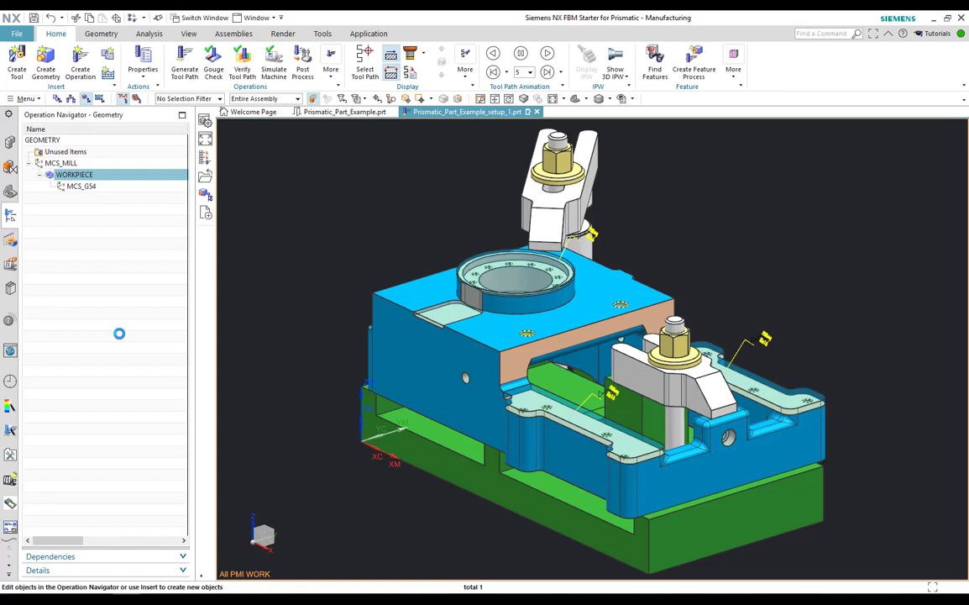
Step: Show the machining features and run Find Features to recognize the holes, pockets and milling surfaces of the casting part
{"action": "left_click", "coordinate": [11, 239]}
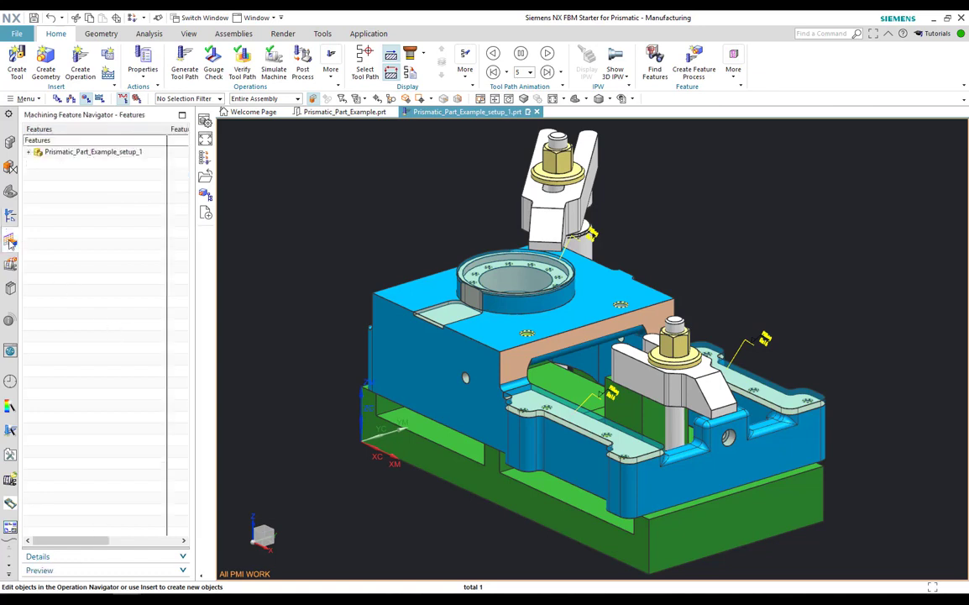
{"action": "right_click", "coordinate": [99, 243]}
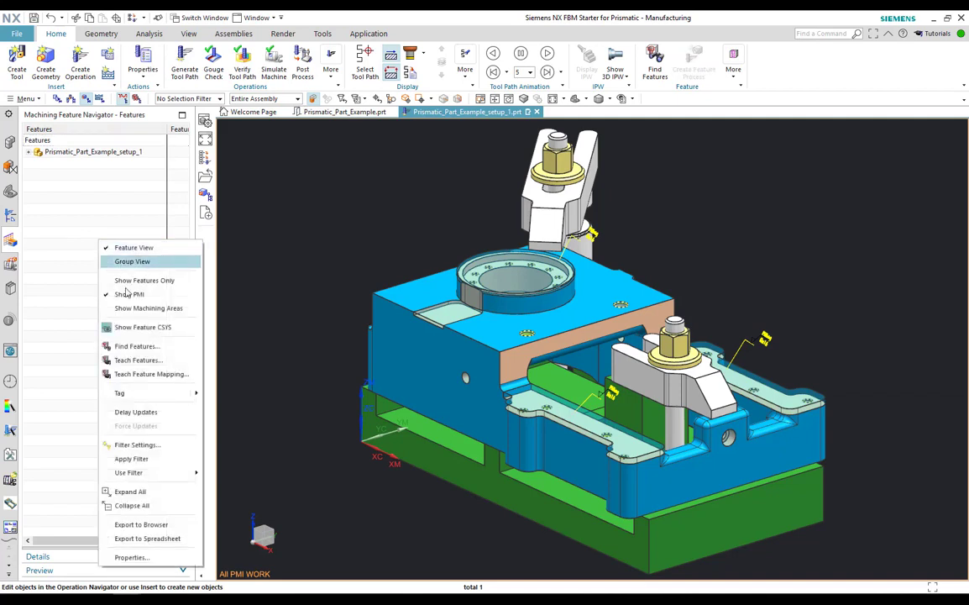
{"action": "left_click", "coordinate": [149, 346]}
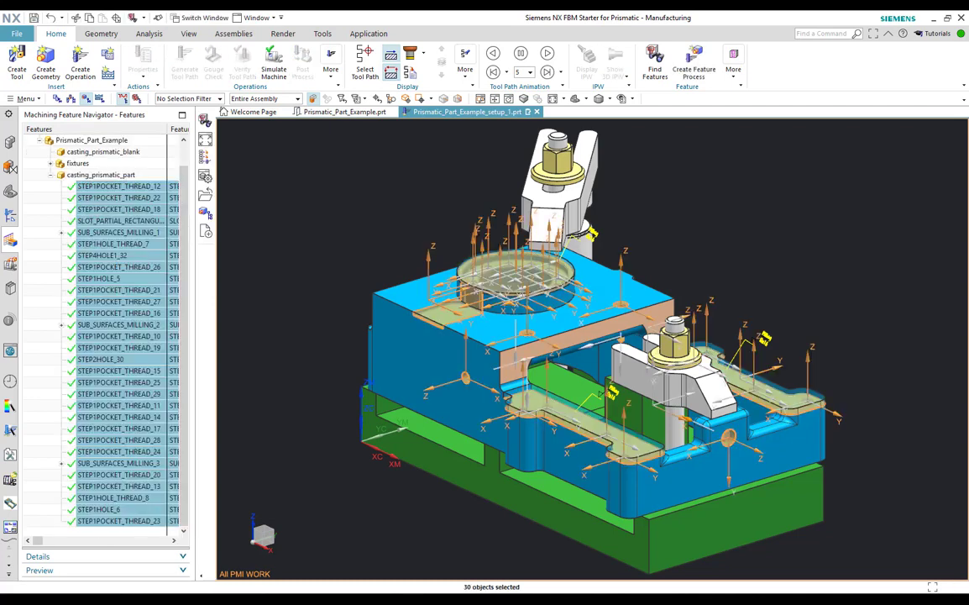
Step: Examine the surface finish PMI attached to the three SUB_SURFACES_MILLING features
{"action": "left_click", "coordinate": [61, 325]}
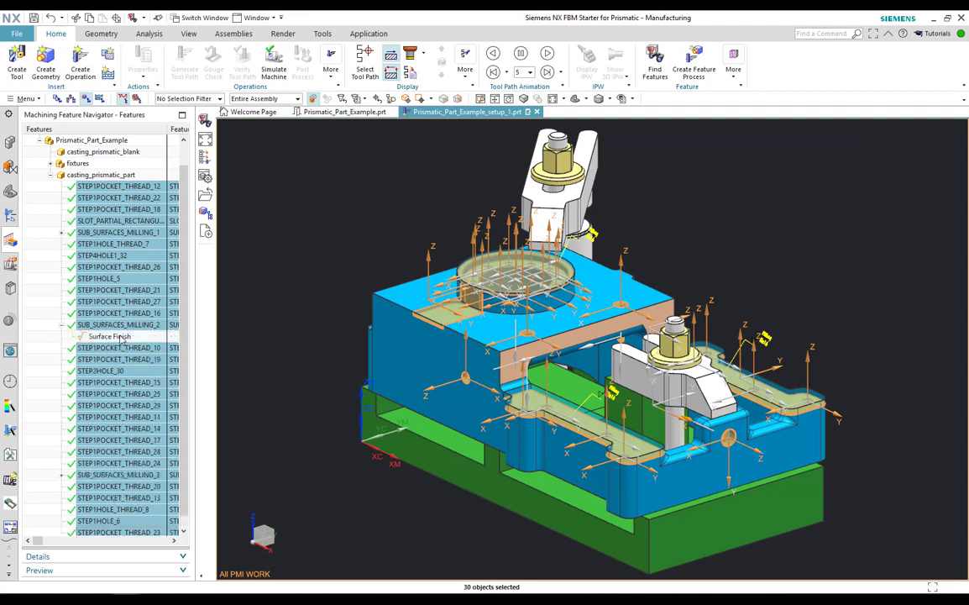
{"action": "left_click", "coordinate": [62, 325]}
{"action": "left_click", "coordinate": [62, 475]}
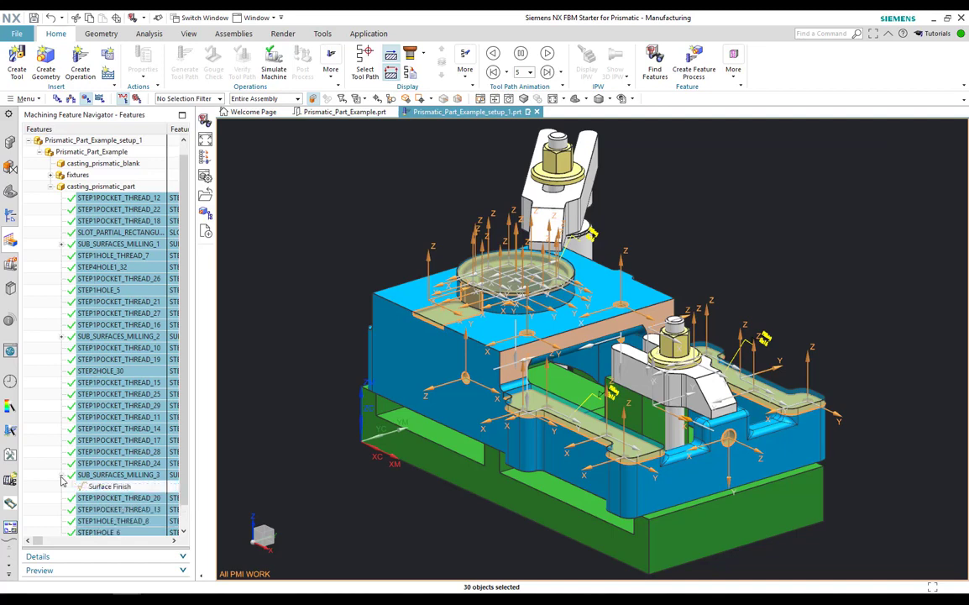
{"action": "left_click", "coordinate": [61, 476]}
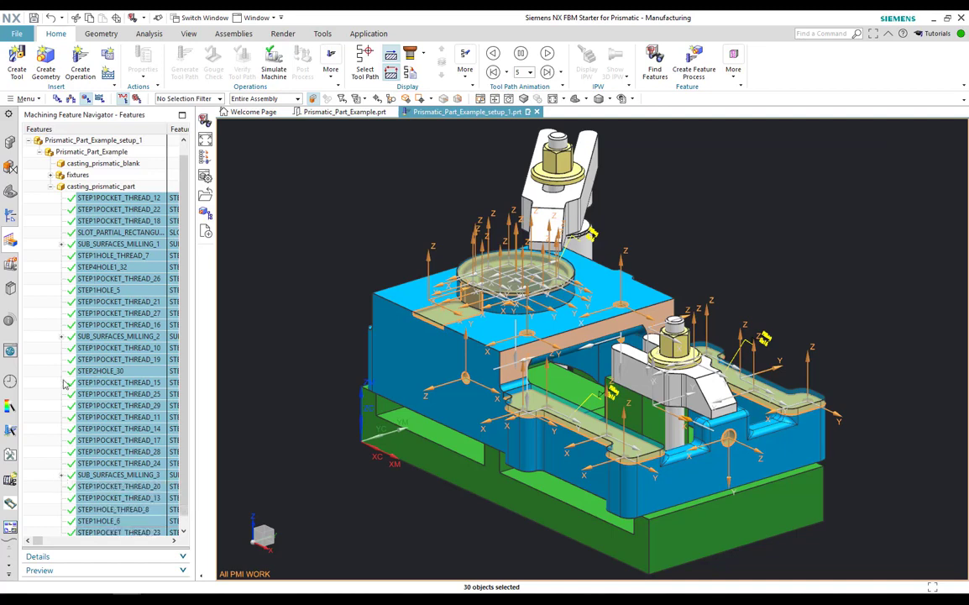
{"action": "left_click", "coordinate": [62, 245]}
{"action": "left_click", "coordinate": [62, 245]}
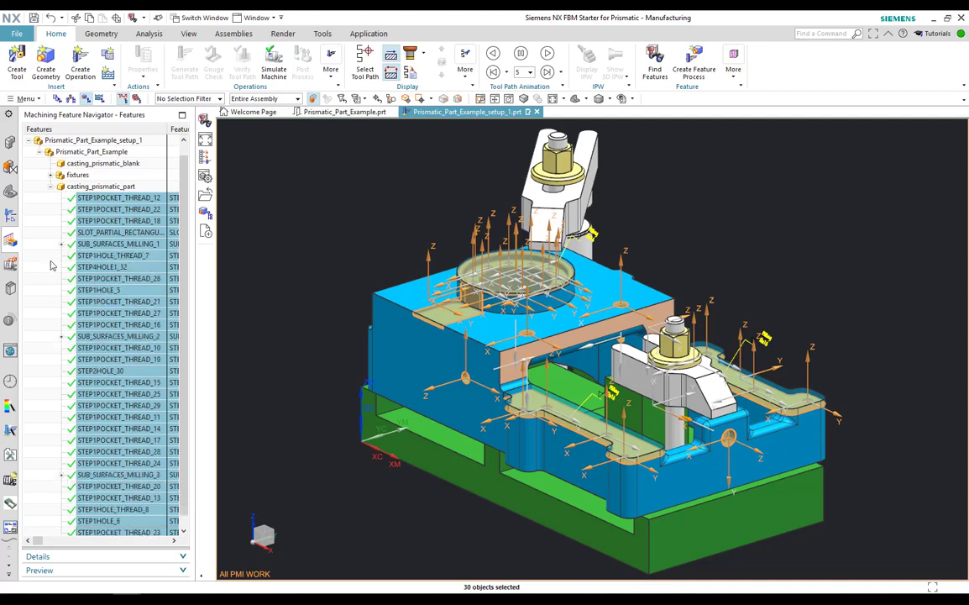
Step: Set up a rule-based feature process for all the selected machining features, using the whole OperationSets knowledge library
{"action": "right_click", "coordinate": [125, 321]}
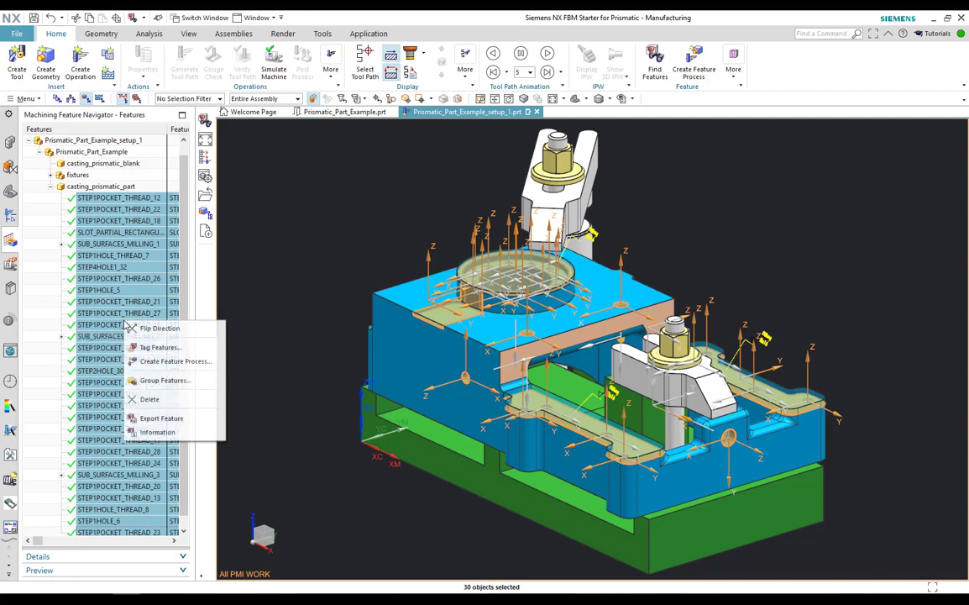
{"action": "left_click", "coordinate": [151, 363]}
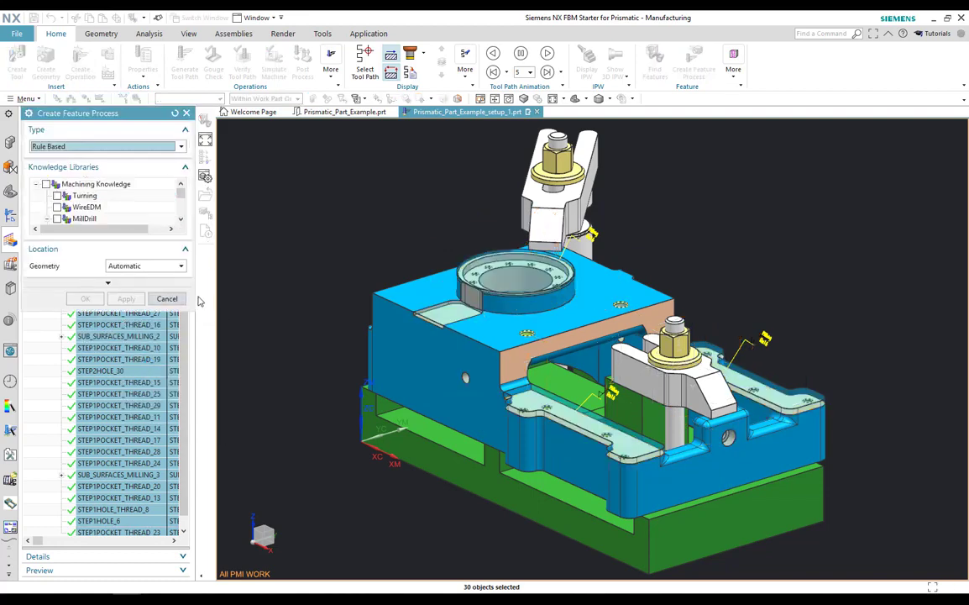
{"action": "left_click_drag", "start_coordinate": [189, 305], "coordinate": [252, 402]}
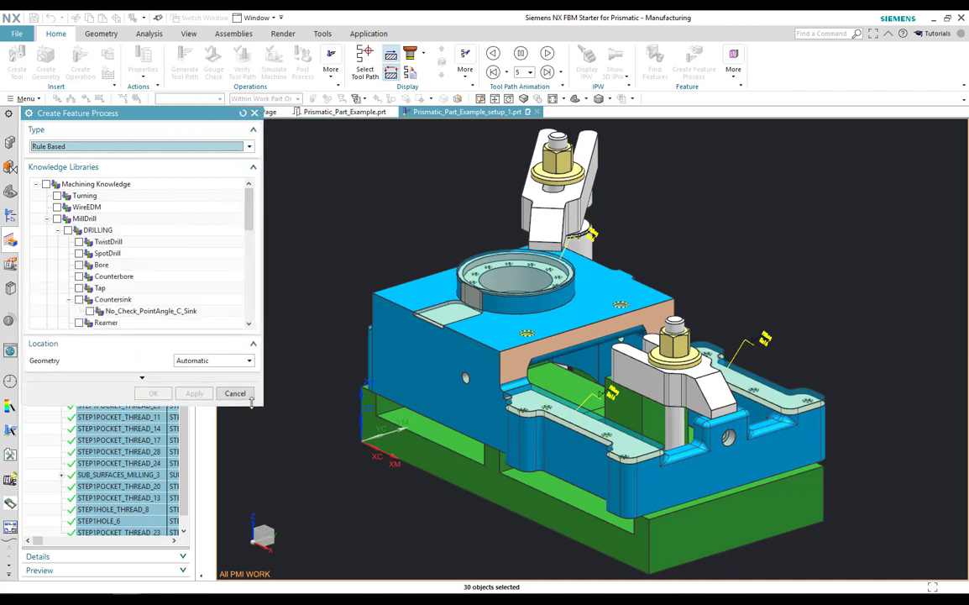
{"action": "left_click", "coordinate": [47, 219]}
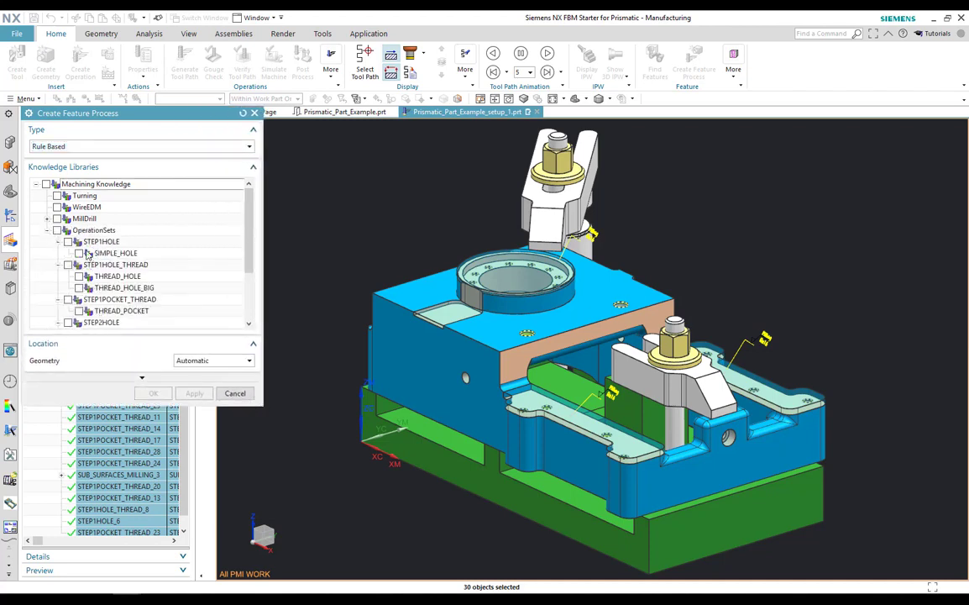
{"action": "left_click", "coordinate": [56, 230]}
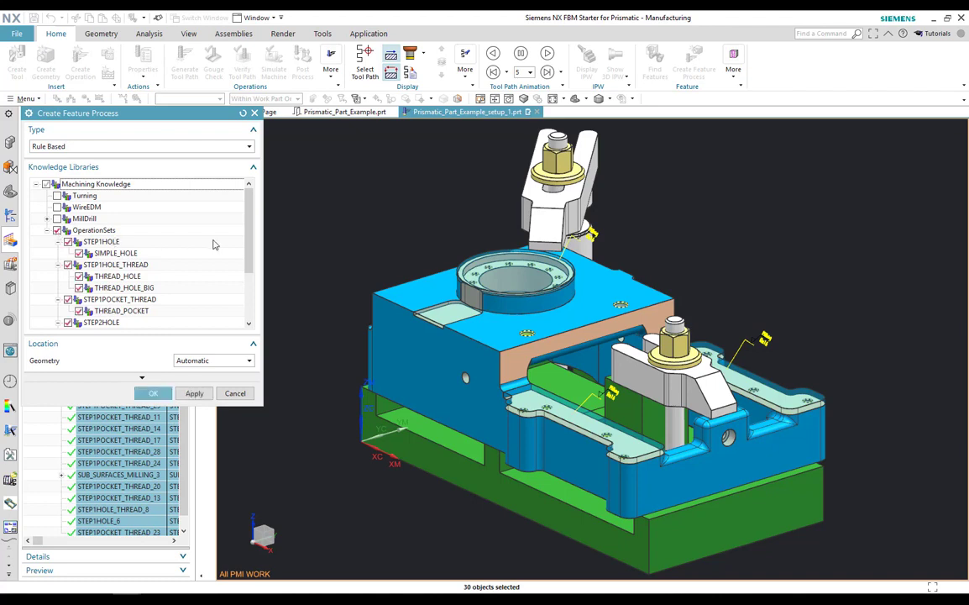
{"action": "mouse_move", "coordinate": [248, 246]}
{"action": "left_mouse_down"}
{"action": "mouse_move", "coordinate": [252, 300]}
{"action": "mouse_move", "coordinate": [256, 235]}
{"action": "mouse_move", "coordinate": [253, 246]}
{"action": "left_mouse_up"}
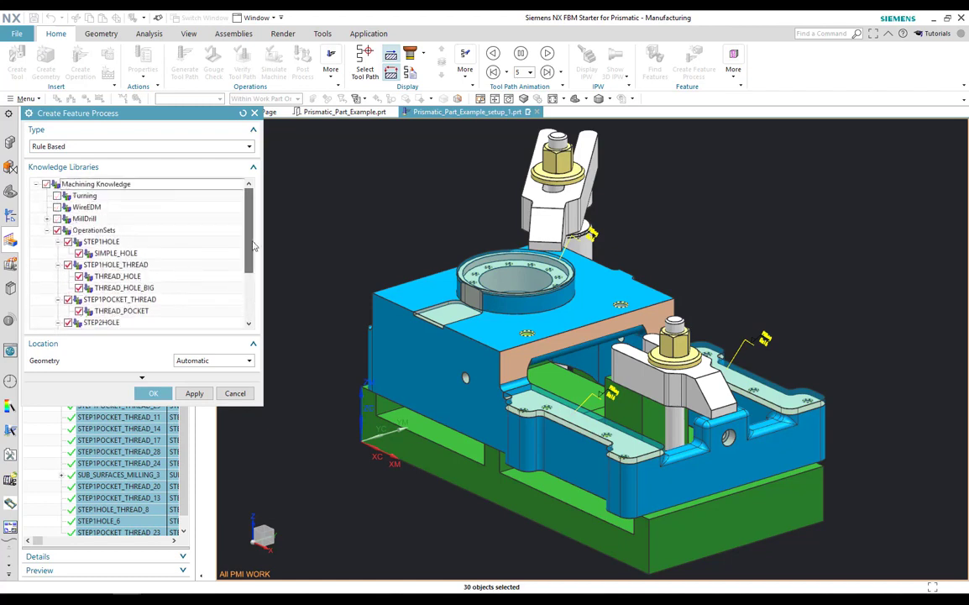
Step: Keep the location geometry on Automatic, check the OperationSets entries, and create the feature process for the selected features
{"action": "left_click", "coordinate": [205, 361]}
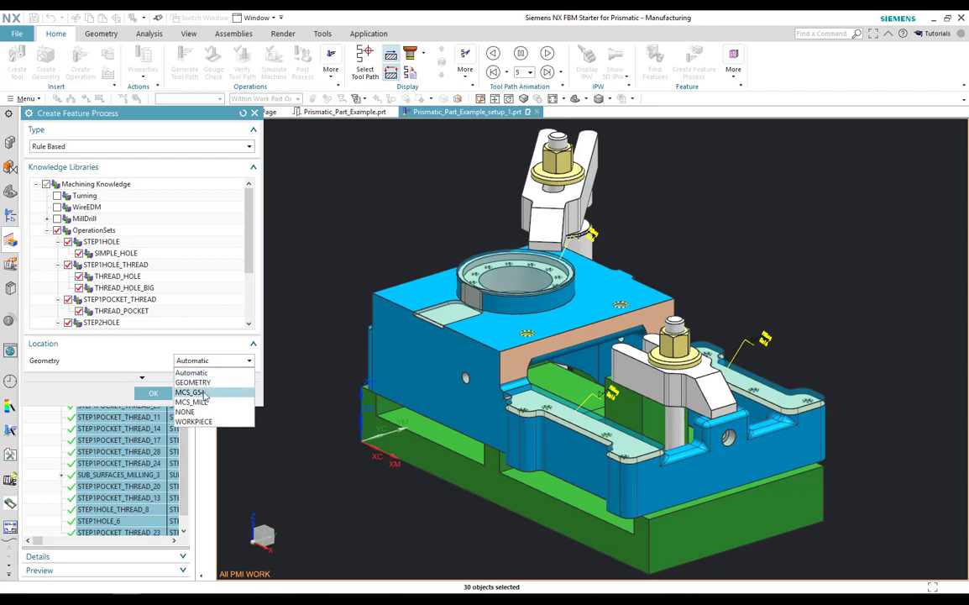
{"action": "left_click", "coordinate": [206, 374]}
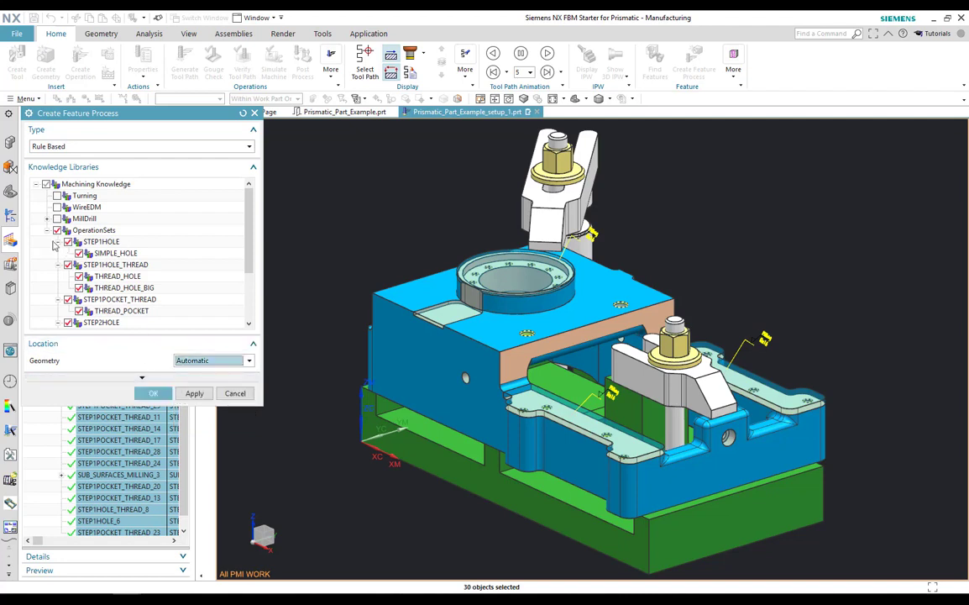
{"action": "left_click", "coordinate": [47, 230]}
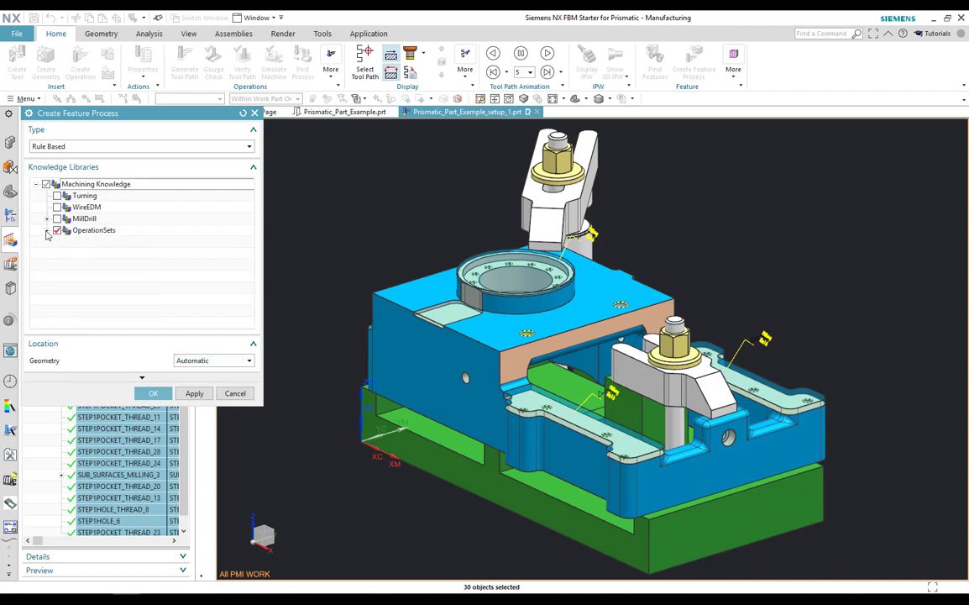
{"action": "left_click", "coordinate": [47, 230]}
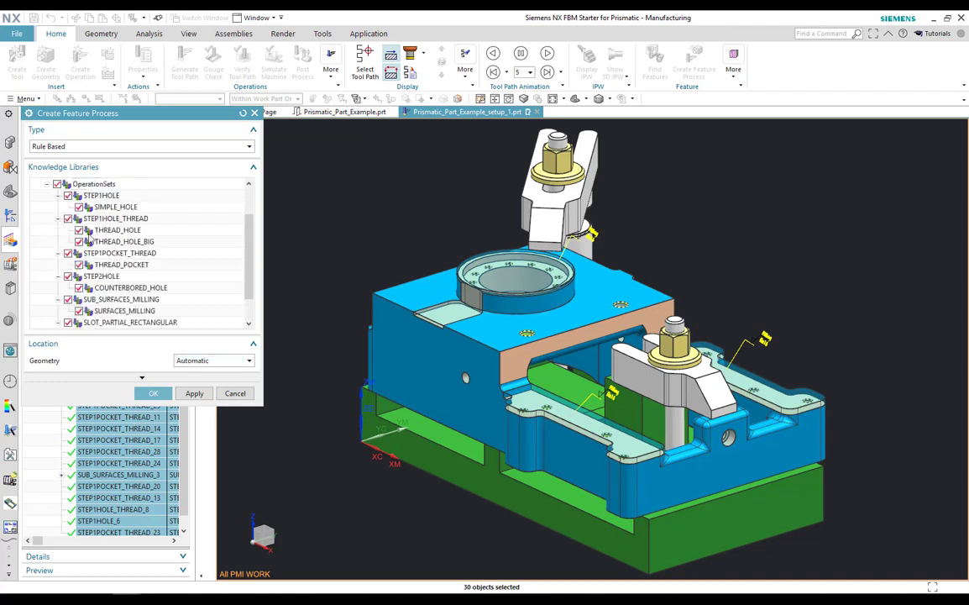
{"action": "left_click", "coordinate": [154, 394]}
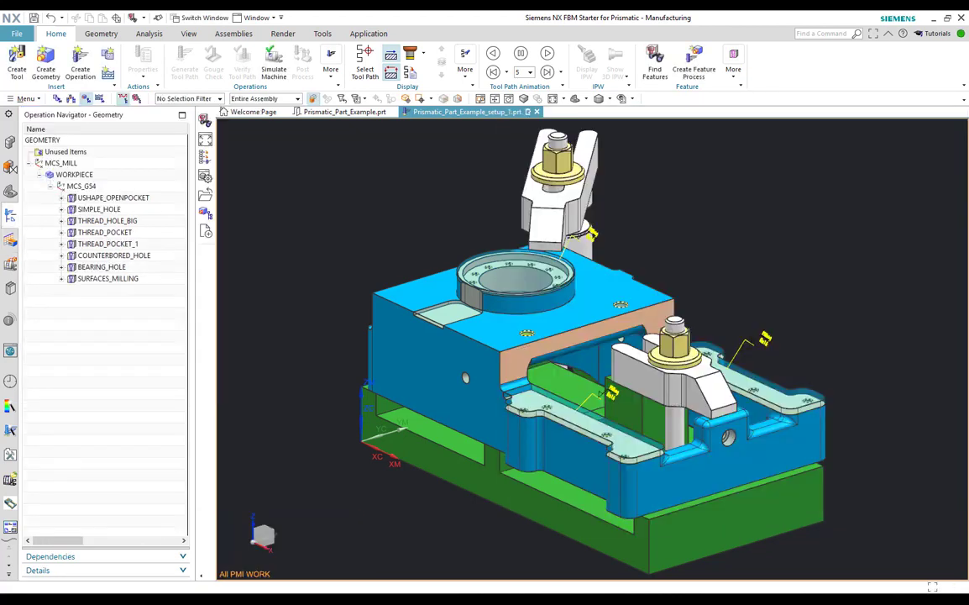
Step: List the generated operations in program order and expand PROGRAM down to the operations in the DRILLING group
{"action": "right_click", "coordinate": [126, 363]}
{"action": "left_click", "coordinate": [159, 368]}
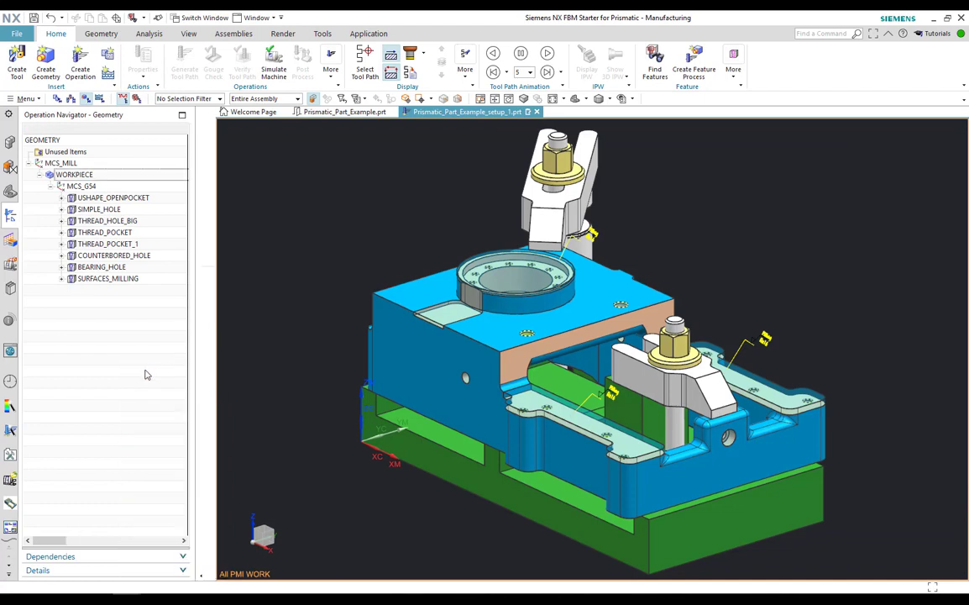
{"action": "left_click", "coordinate": [29, 162]}
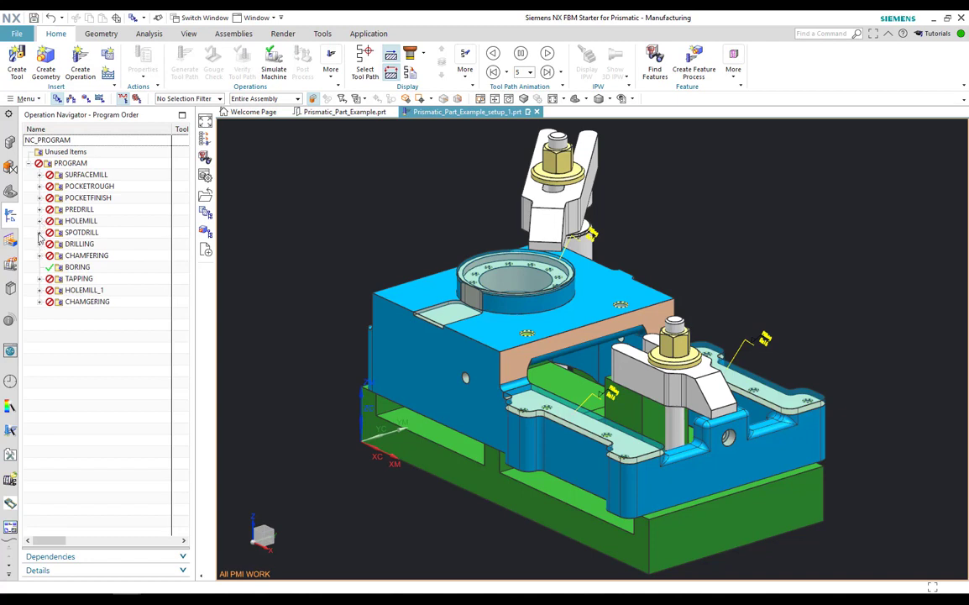
{"action": "left_click", "coordinate": [38, 244]}
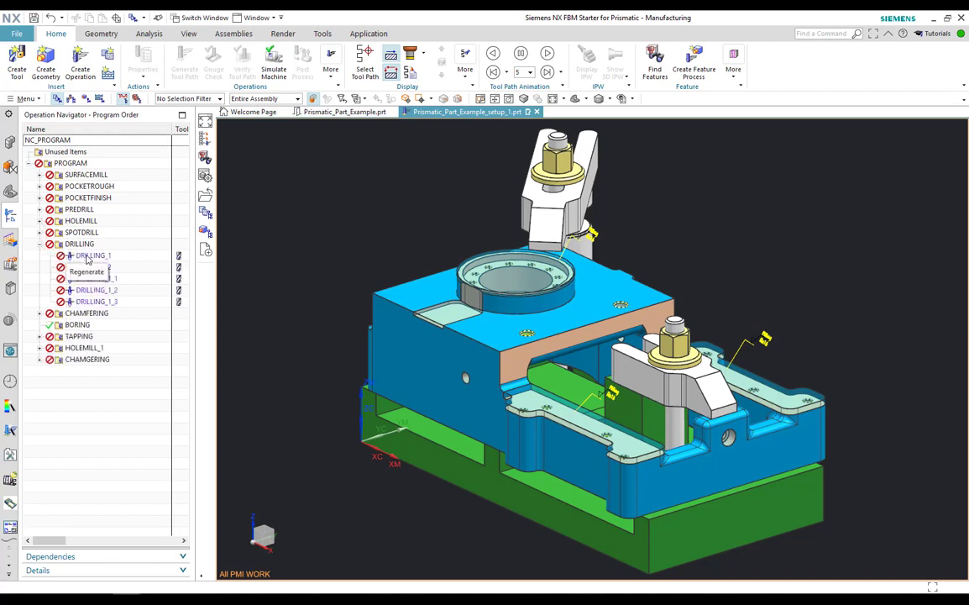
Step: Examine the drill tool and the feeds and speeds of the DRILLING_1 operation, and close it without editing any values
{"action": "left_click", "coordinate": [88, 255]}
{"action": "double_click", "coordinate": [87, 255]}
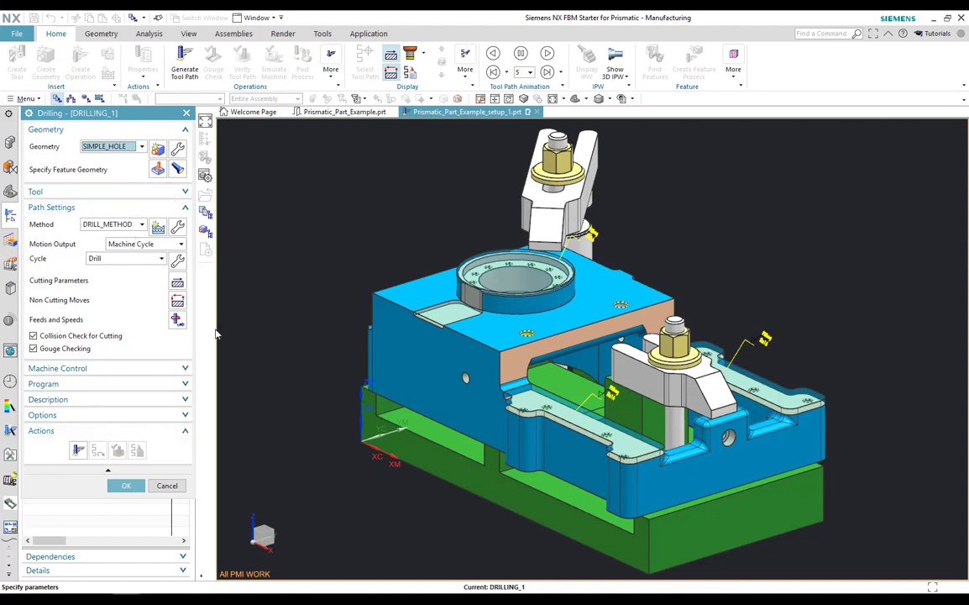
{"action": "left_click", "coordinate": [187, 192]}
{"action": "left_click", "coordinate": [177, 212]}
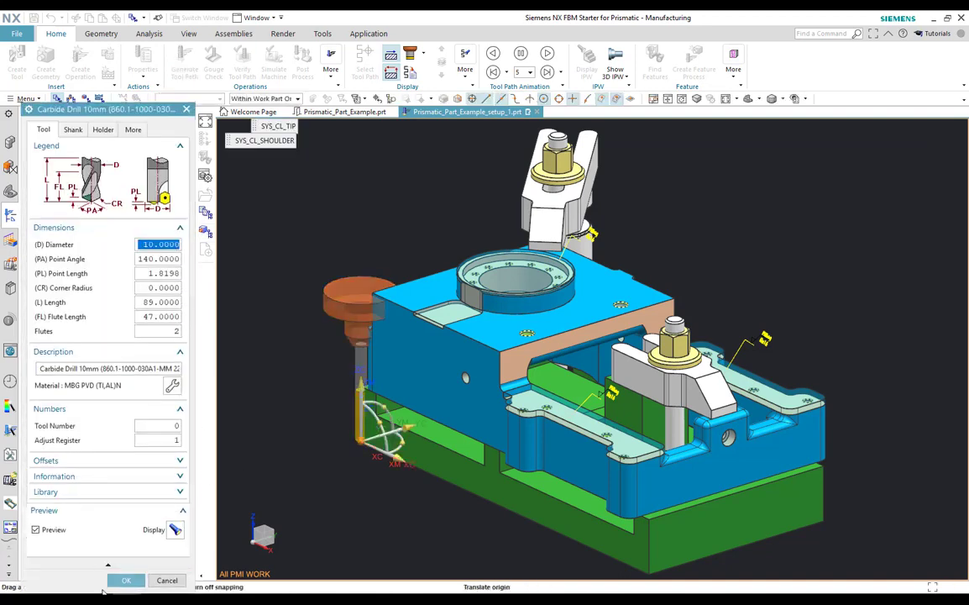
{"action": "left_click", "coordinate": [126, 580]}
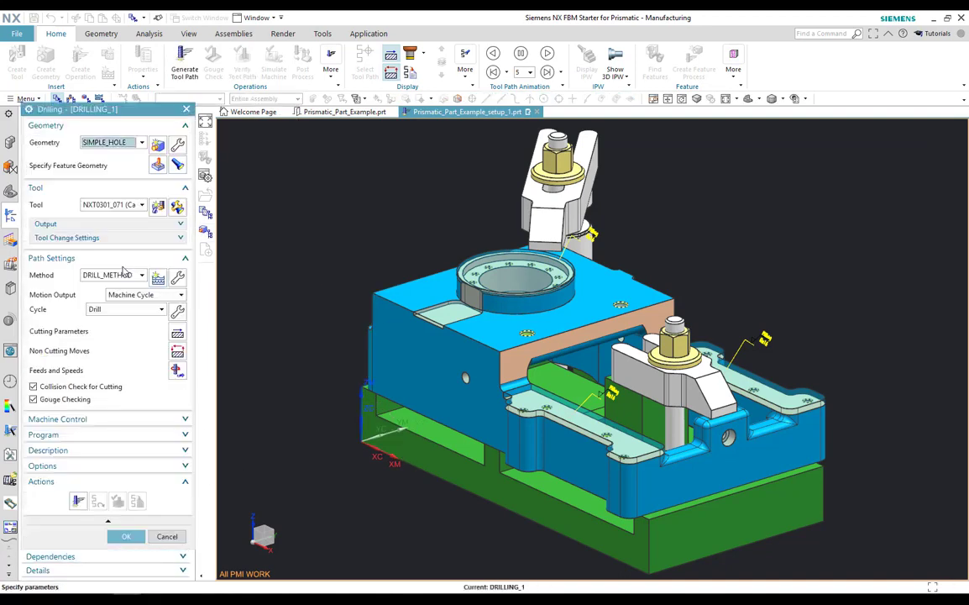
{"action": "left_click", "coordinate": [178, 370]}
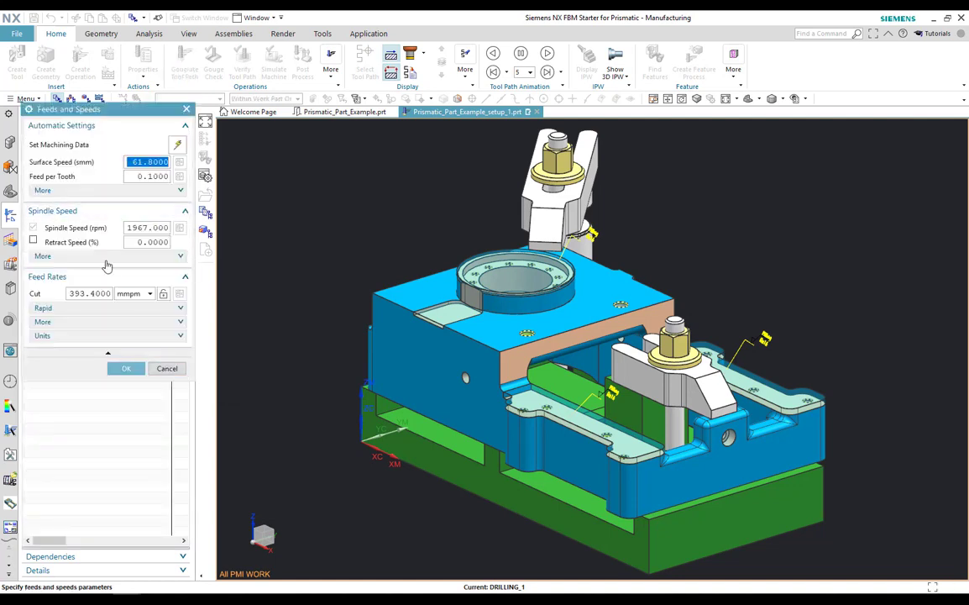
{"action": "left_click", "coordinate": [126, 368]}
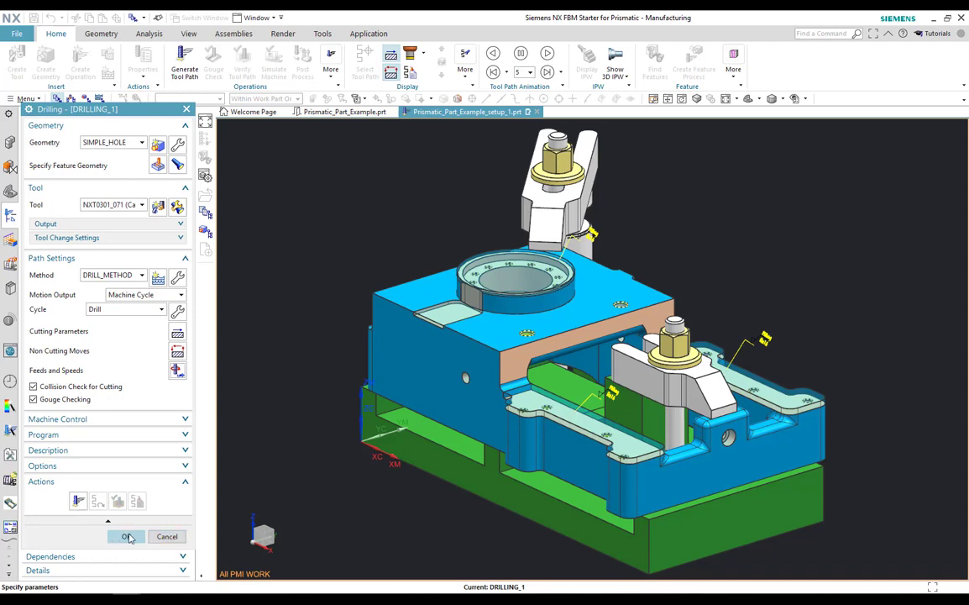
{"action": "left_click", "coordinate": [126, 535]}
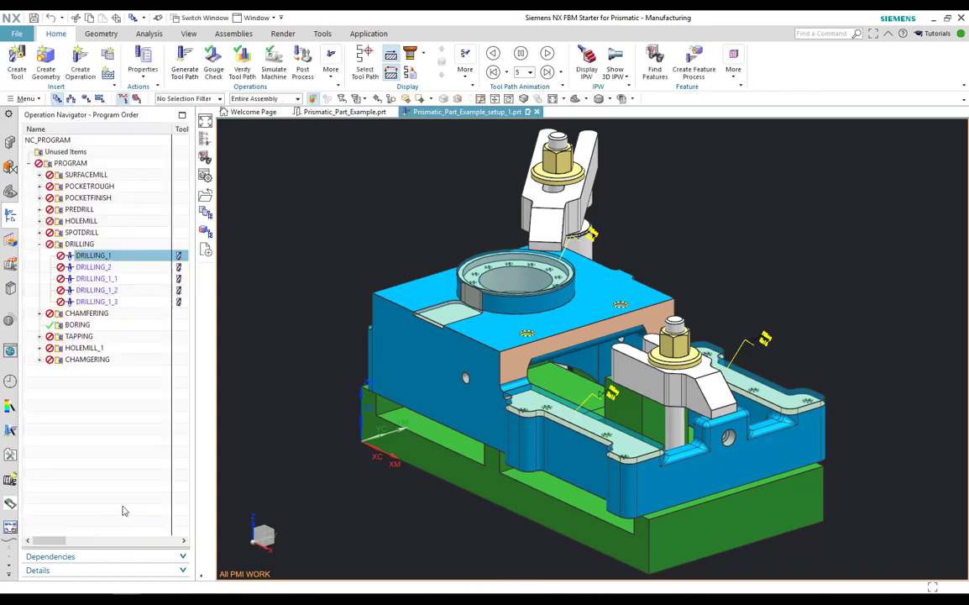
Step: Generate the tool paths for all operations in the PROGRAM group and accept them
{"action": "right_click", "coordinate": [80, 163]}
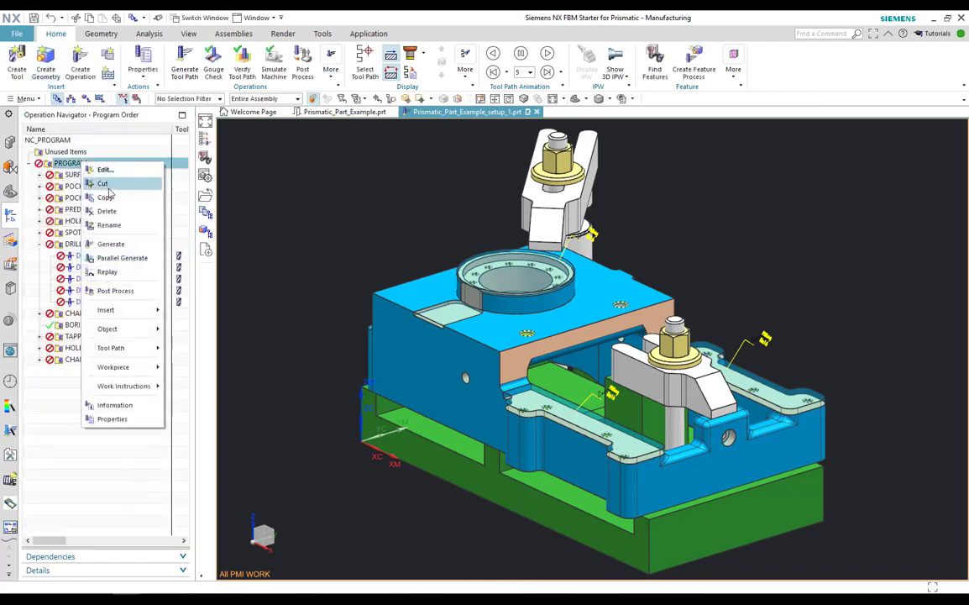
{"action": "left_click", "coordinate": [110, 244]}
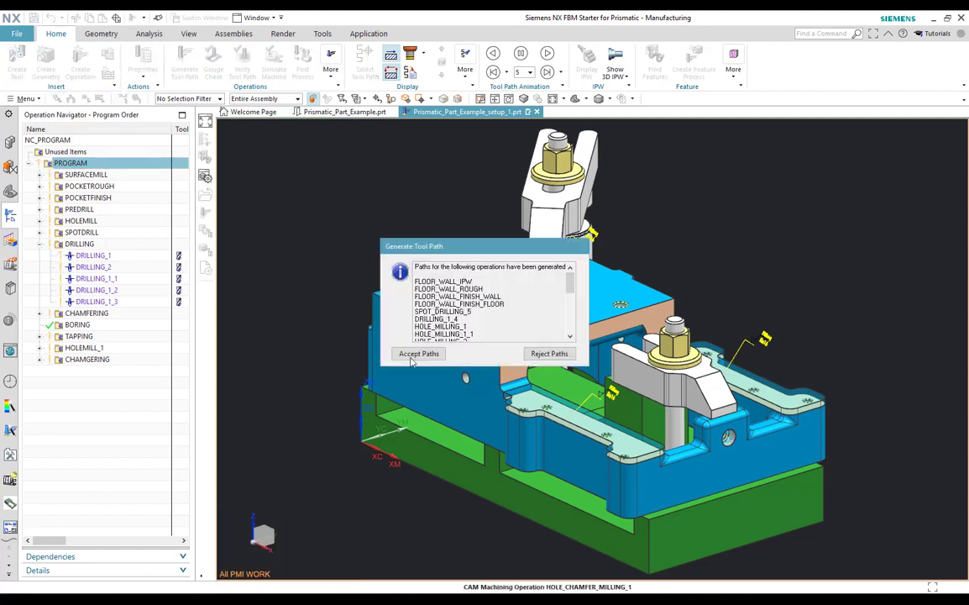
{"action": "left_click", "coordinate": [416, 354]}
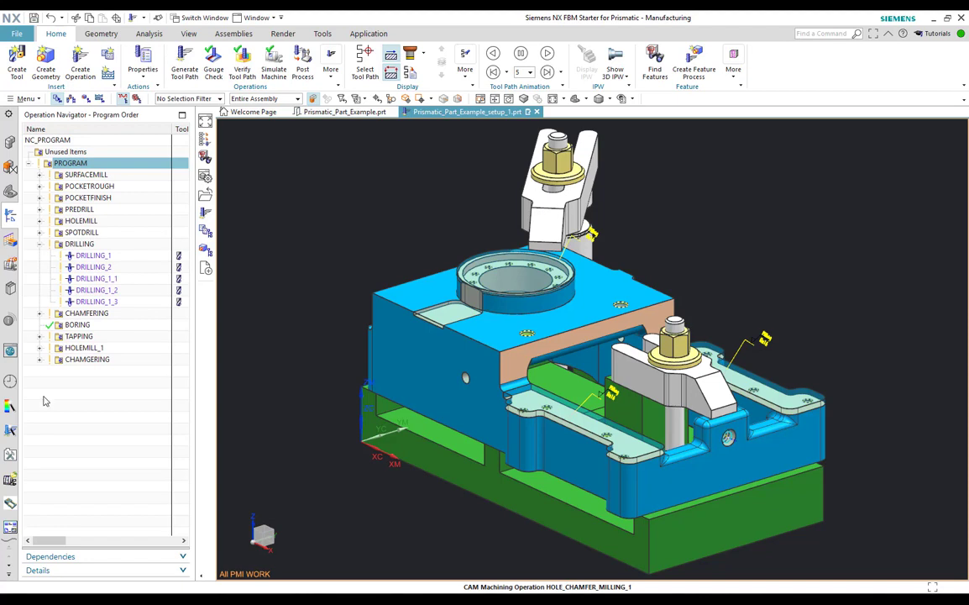
Step: Expand all program groups, review their operations, and widen the operation list to show the Toolchange and Path columns
{"action": "right_click", "coordinate": [42, 361]}
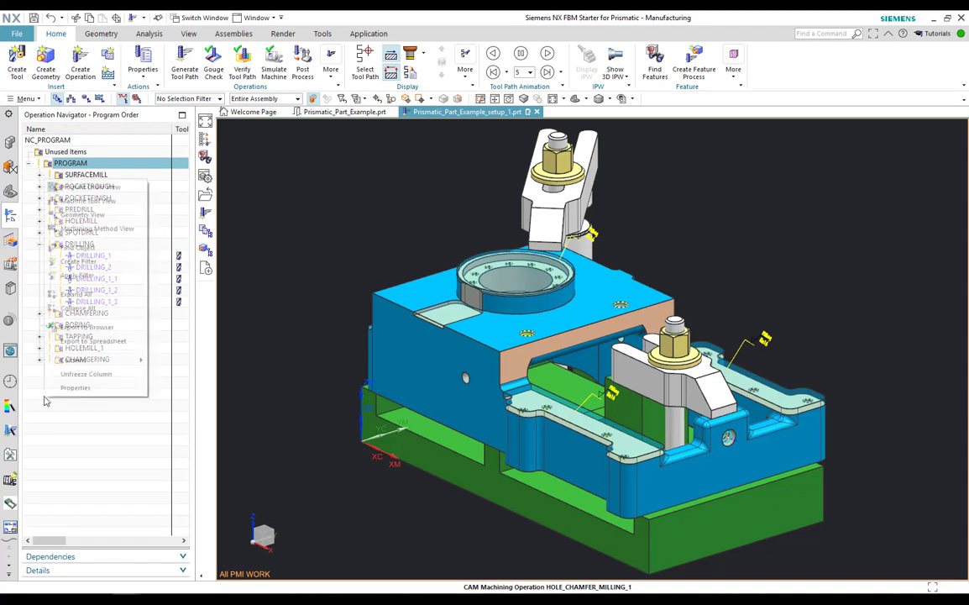
{"action": "left_click", "coordinate": [76, 296]}
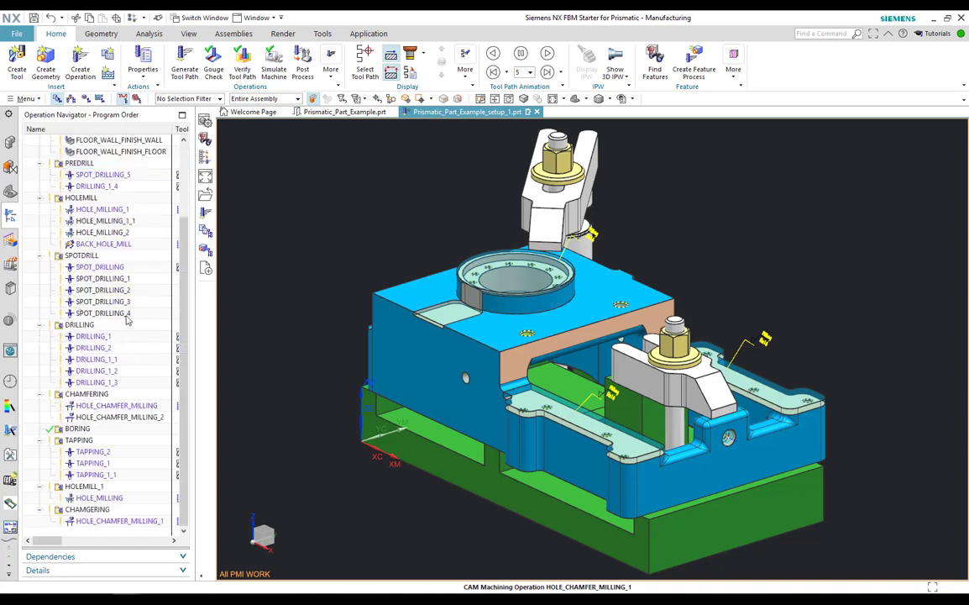
{"action": "scroll", "coordinate": [186, 288], "scroll_direction": "up", "scroll_amount": 2}
{"action": "scroll", "coordinate": [186, 288], "scroll_direction": "up", "scroll_amount": 2}
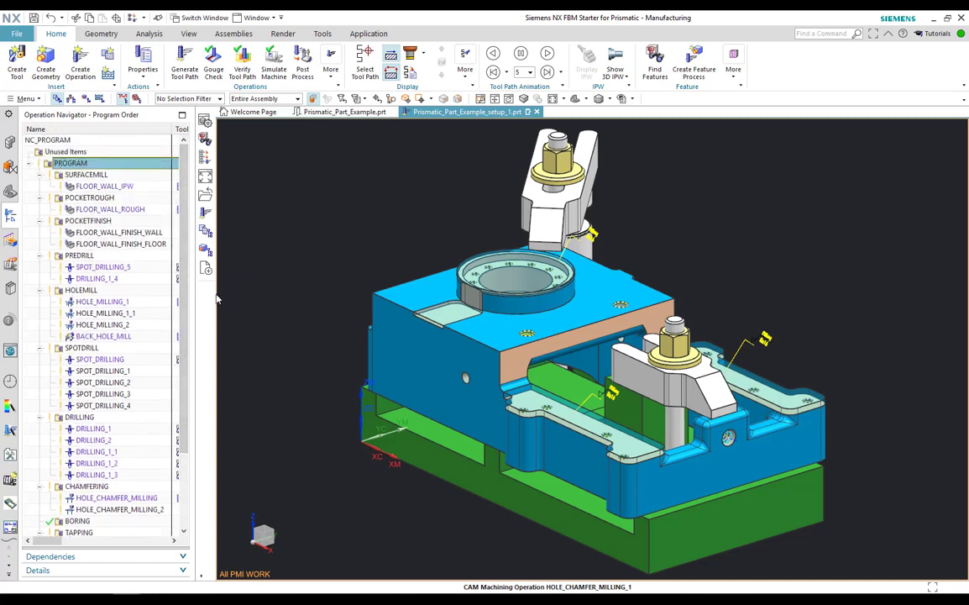
{"action": "left_click_drag", "start_coordinate": [192, 339], "coordinate": [198, 361]}
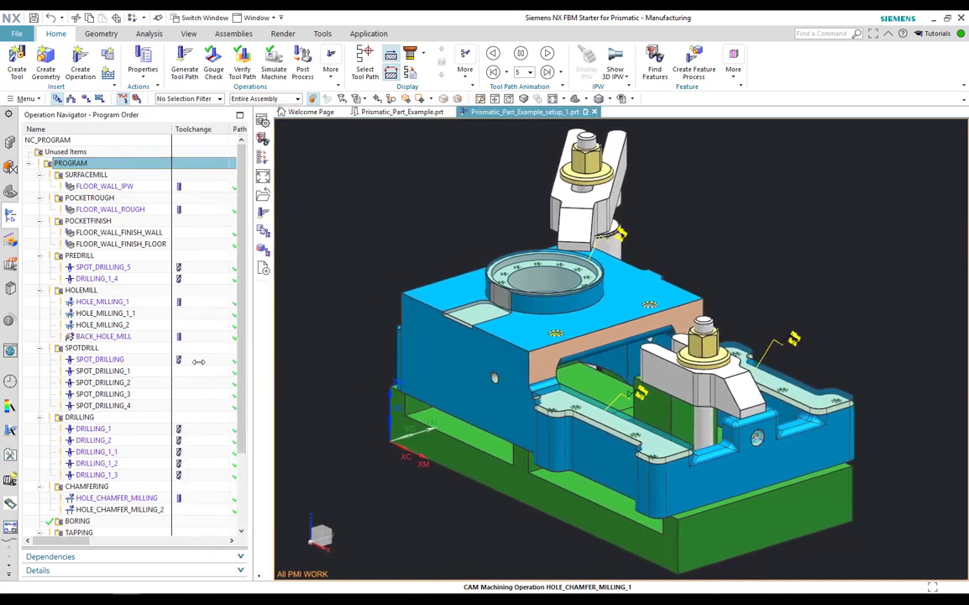
Step: Organize the operations by geometry, expand USHAPE_OPENPOCKET, and widen the list to show the Tool and Geometry columns
{"action": "right_click", "coordinate": [30, 378]}
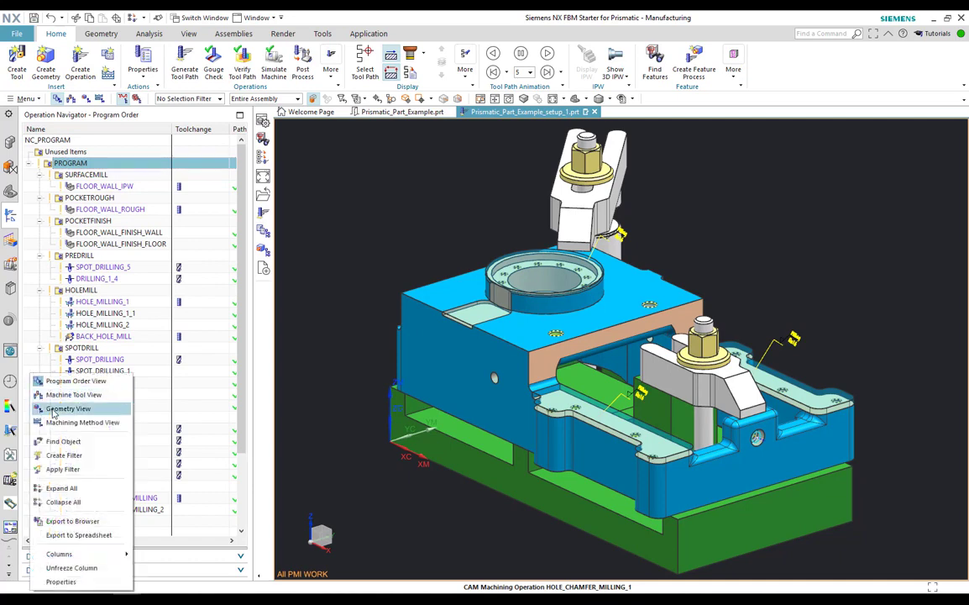
{"action": "left_click", "coordinate": [53, 409]}
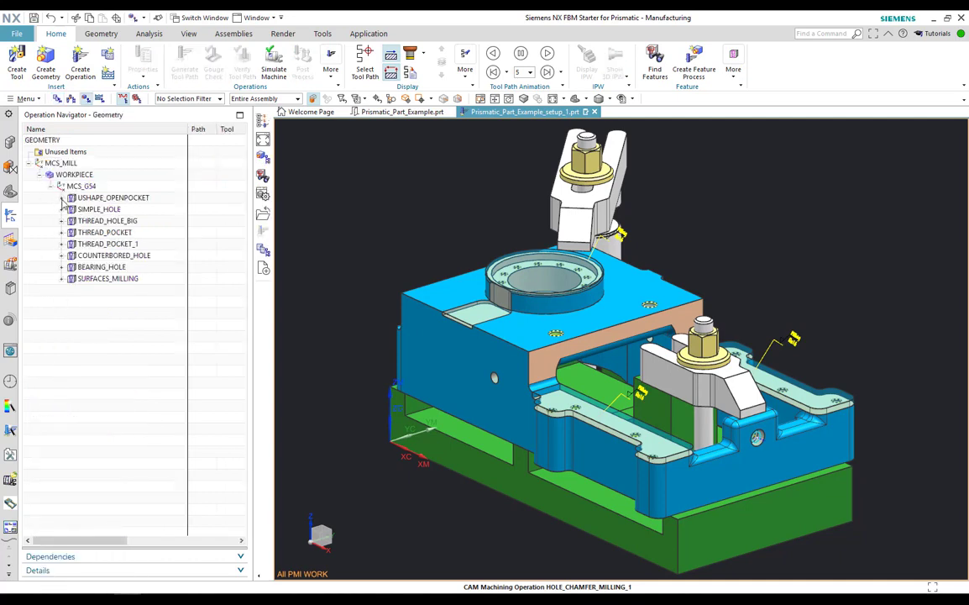
{"action": "left_click", "coordinate": [61, 198]}
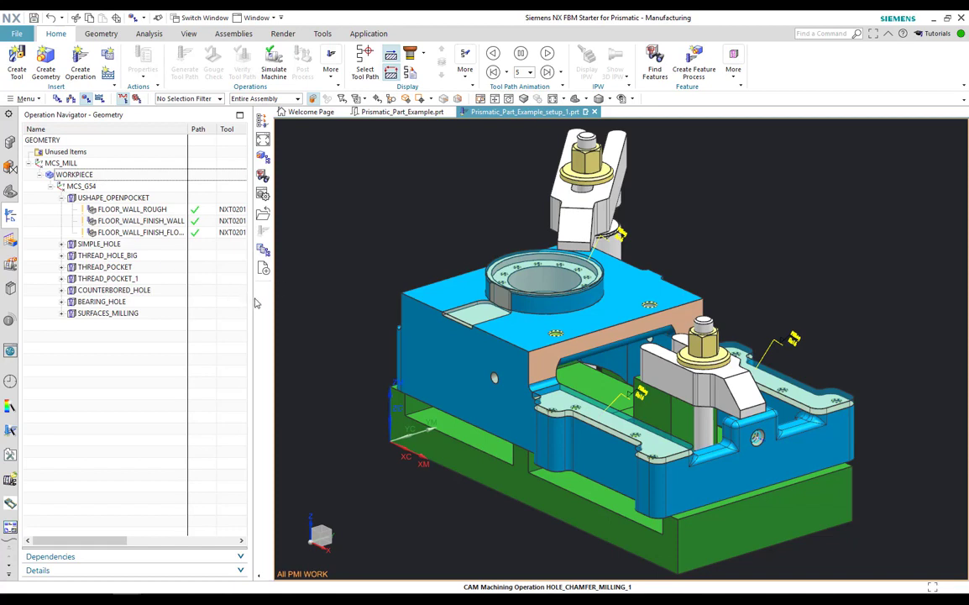
{"action": "left_click_drag", "start_coordinate": [250, 300], "coordinate": [321, 294]}
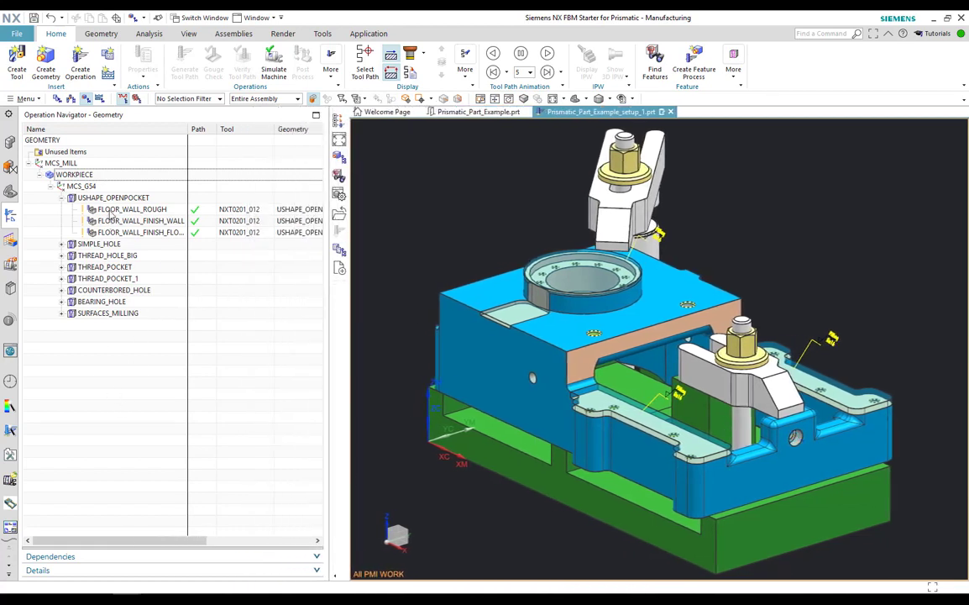
Step: Examine the USHAPE_OPENPOCKET feature on the part and the tool paths of its FLOOR_WALL_ROUGH and FLOOR_WALL_FINISH_WALL operations
{"action": "left_click", "coordinate": [112, 198]}
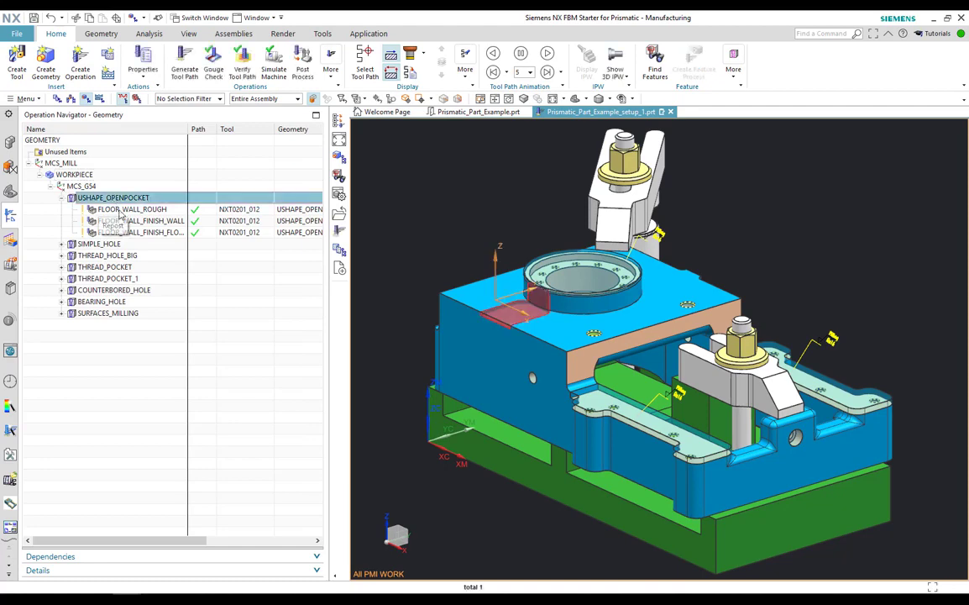
{"action": "left_click", "coordinate": [120, 210]}
{"action": "left_click", "coordinate": [122, 221]}
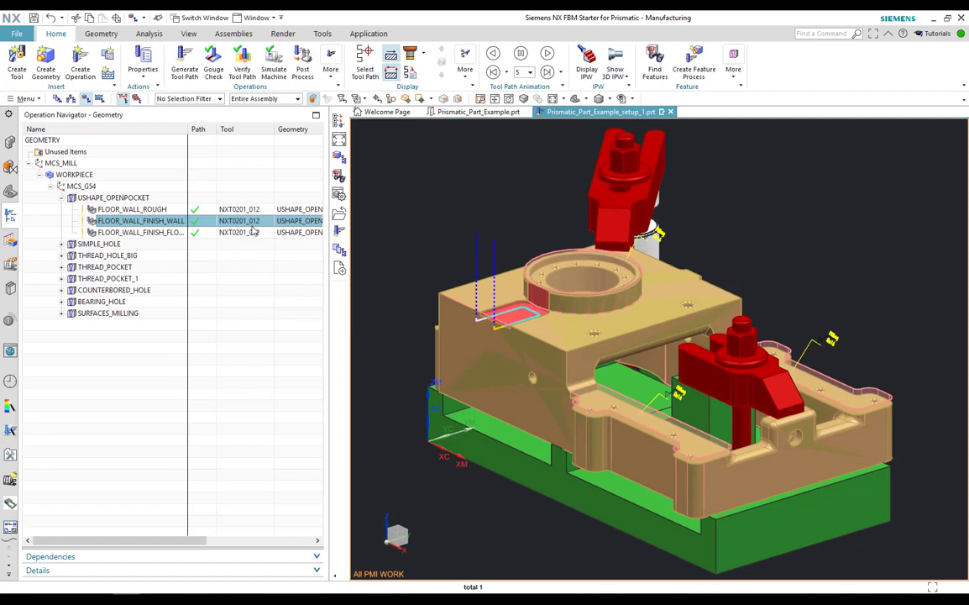
Step: Inspect the settings and end mill dimensions of the FLOOR_WALL_FINISH_WALL operation, and close both without changes
{"action": "double_click", "coordinate": [124, 220]}
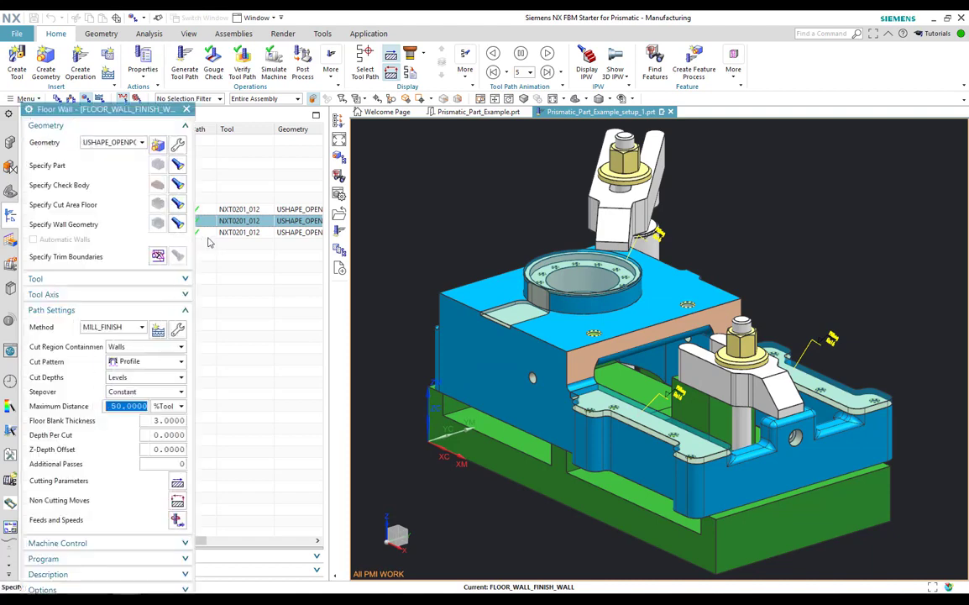
{"action": "left_click", "coordinate": [171, 283]}
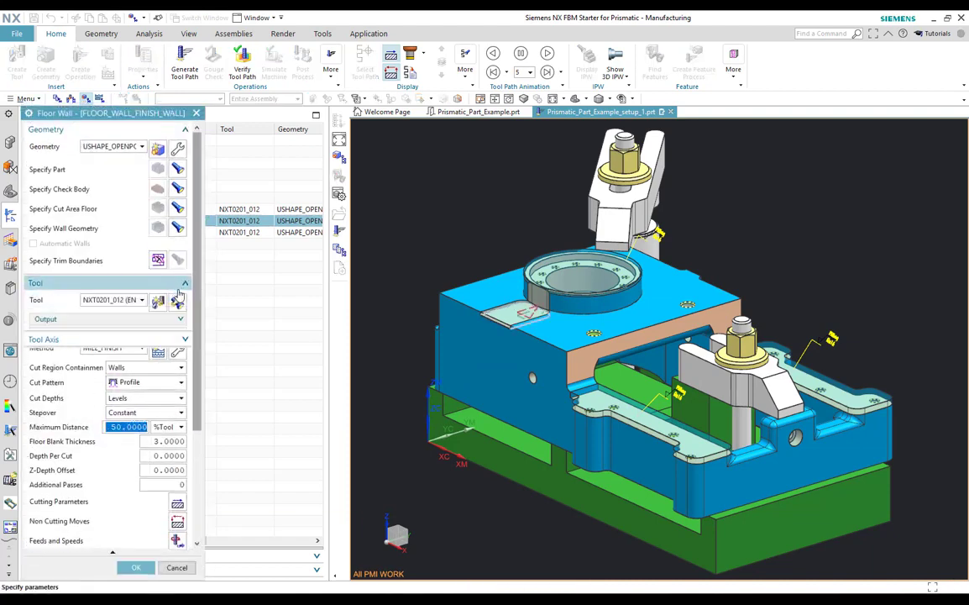
{"action": "left_click", "coordinate": [178, 301]}
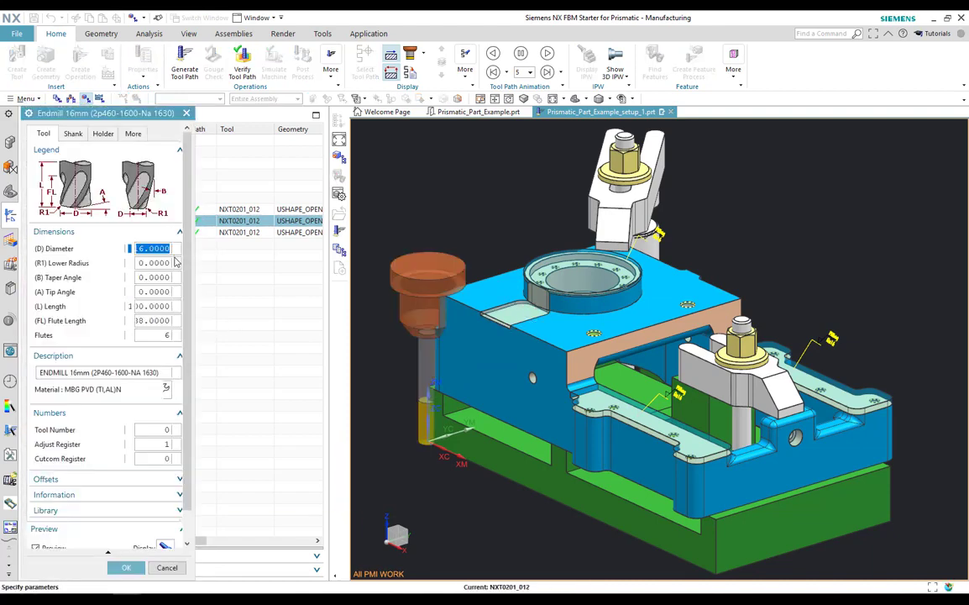
{"action": "left_click", "coordinate": [176, 567]}
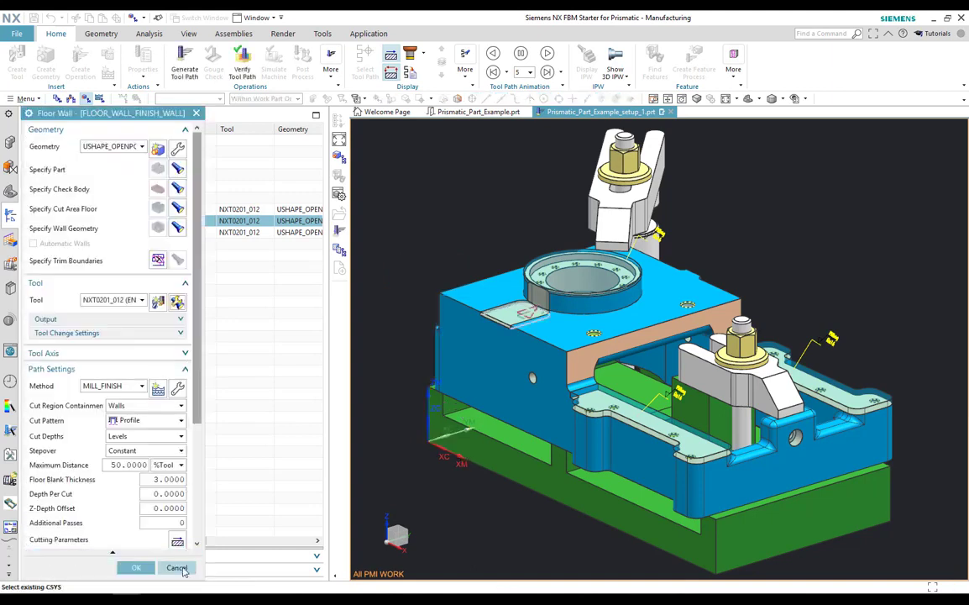
{"action": "left_click", "coordinate": [178, 568]}
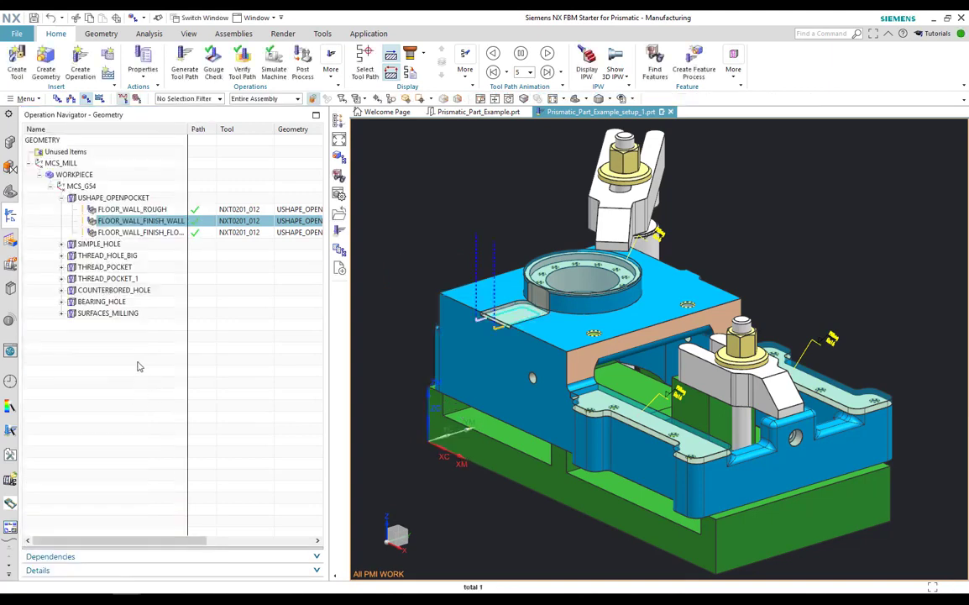
Step: Open the USHAPE_OPENPOCKET teach part from the FBMSK Prismatic Teach Parts library
{"action": "left_click", "coordinate": [10, 526]}
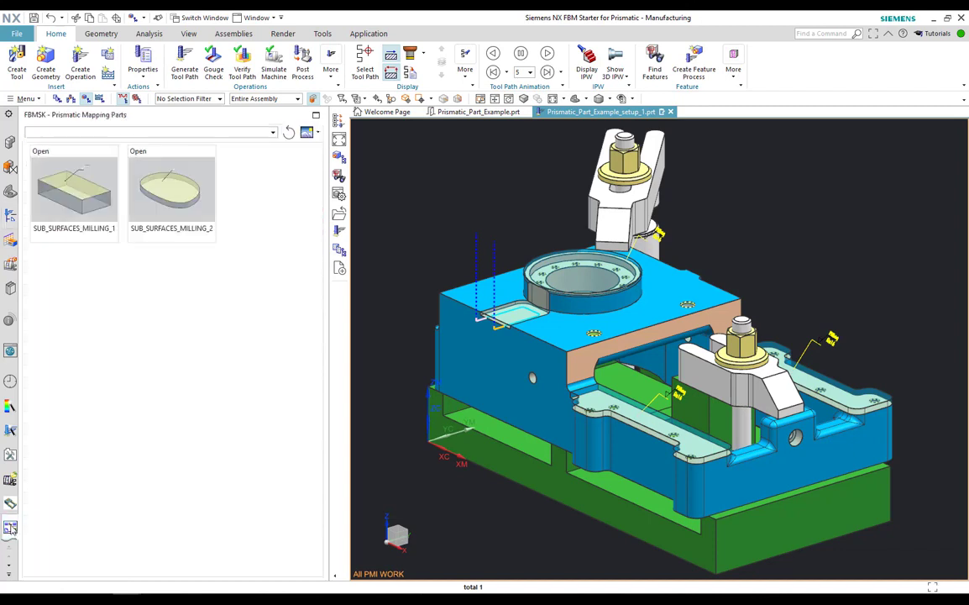
{"action": "left_click", "coordinate": [8, 568]}
{"action": "left_click", "coordinate": [11, 522]}
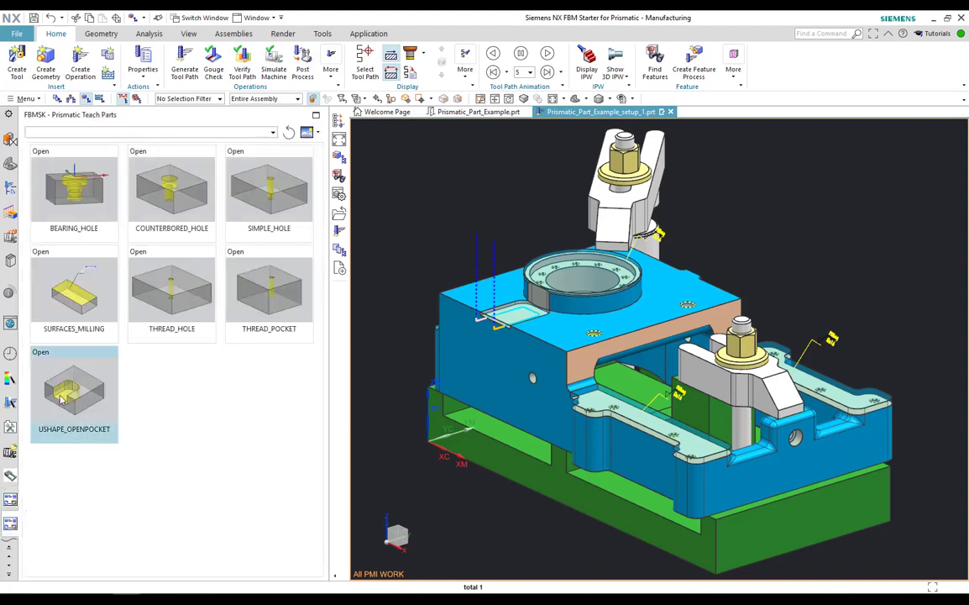
{"action": "left_click", "coordinate": [67, 397]}
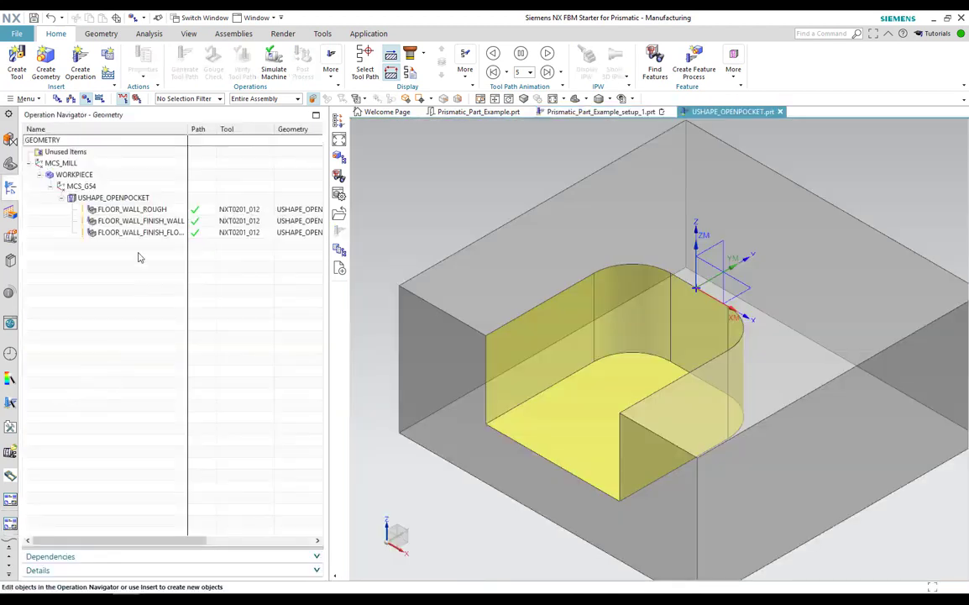
Step: Widen the operation Name column and highlight the USHAPE_OPENPOCKET feature geometry in the teach part
{"action": "left_click_drag", "start_coordinate": [188, 129], "coordinate": [212, 128]}
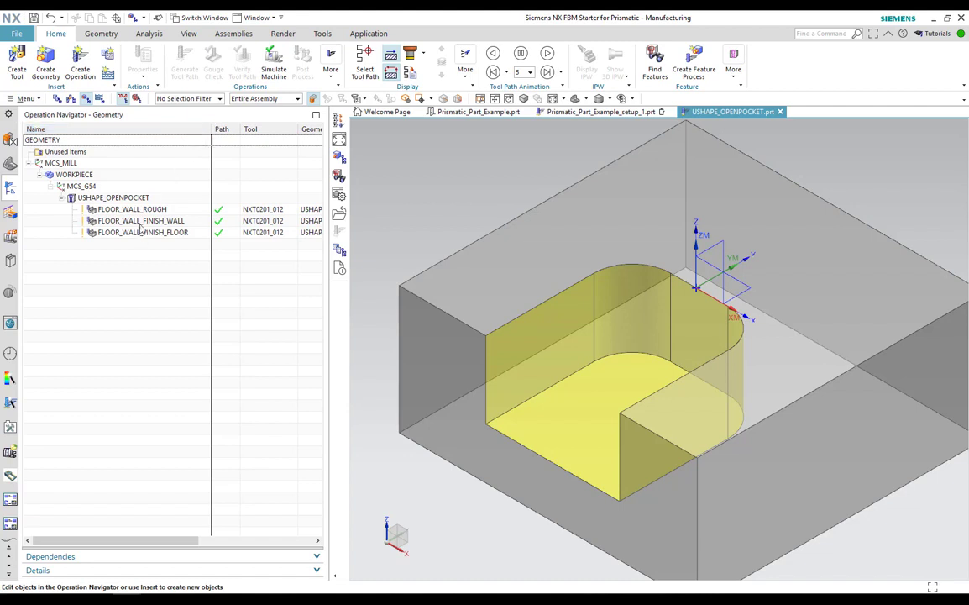
{"action": "left_click", "coordinate": [114, 195]}
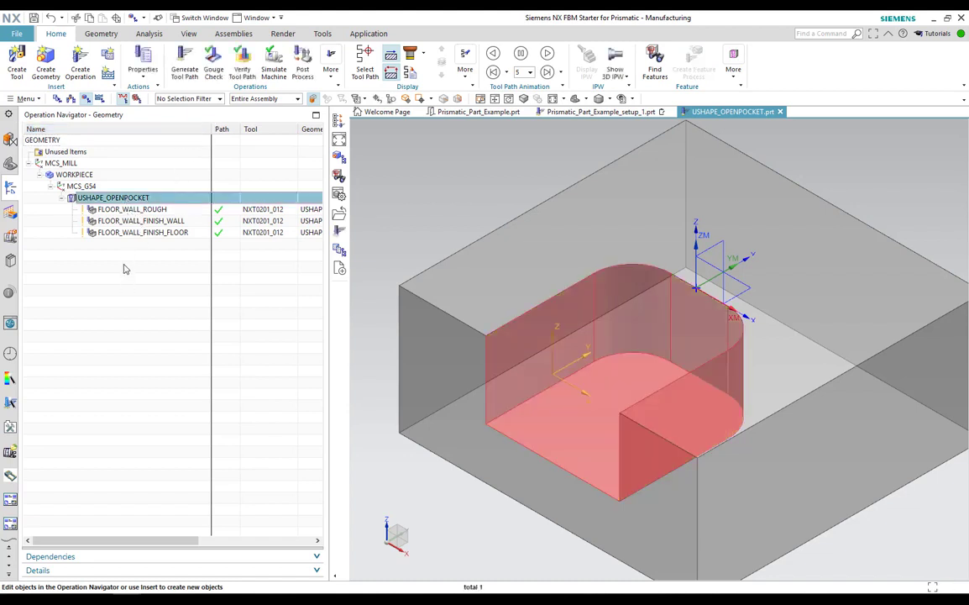
{"action": "left_click", "coordinate": [123, 268]}
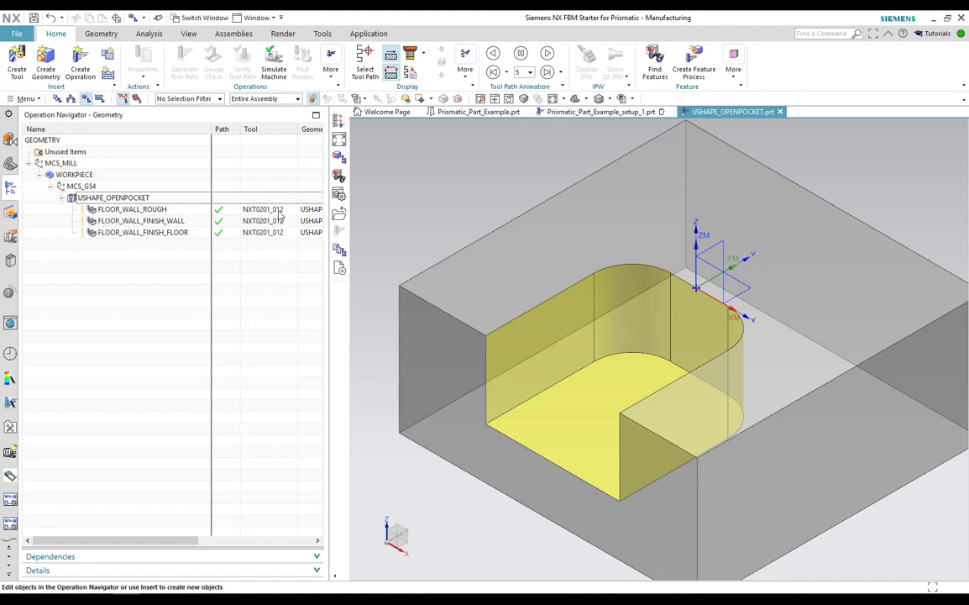
Step: Open Teach Operation Sets for USHAPE_OPENPOCKET and review the conditions of its roughing, floor finishing and wall finishing operations
{"action": "right_click", "coordinate": [101, 199]}
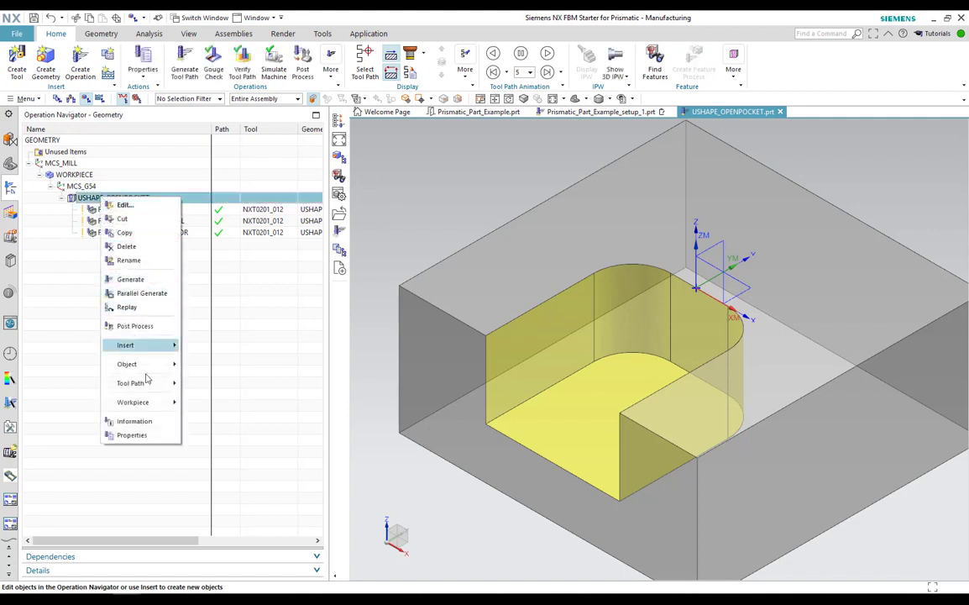
{"action": "mouse_move", "coordinate": [161, 372]}
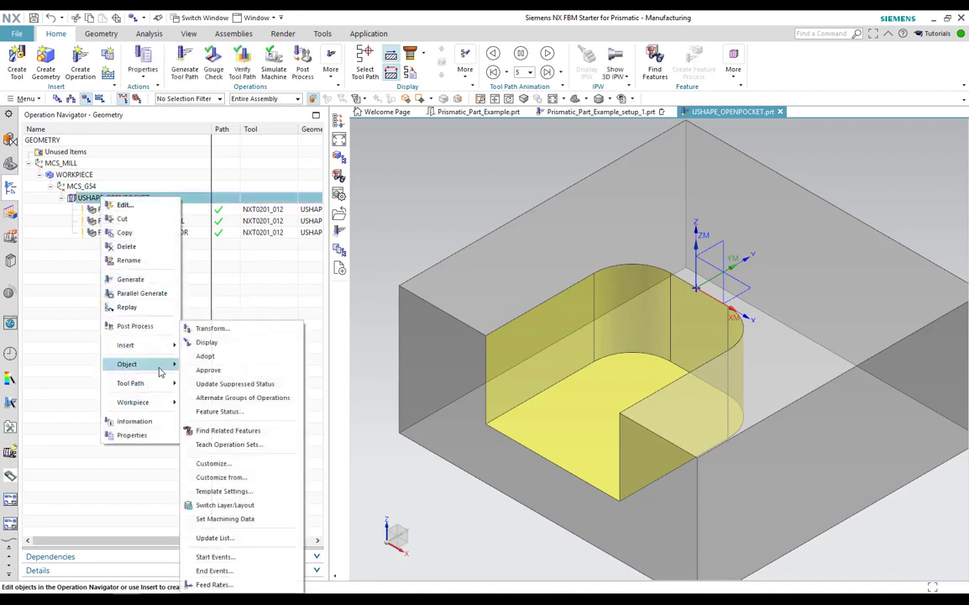
{"action": "left_click", "coordinate": [233, 446]}
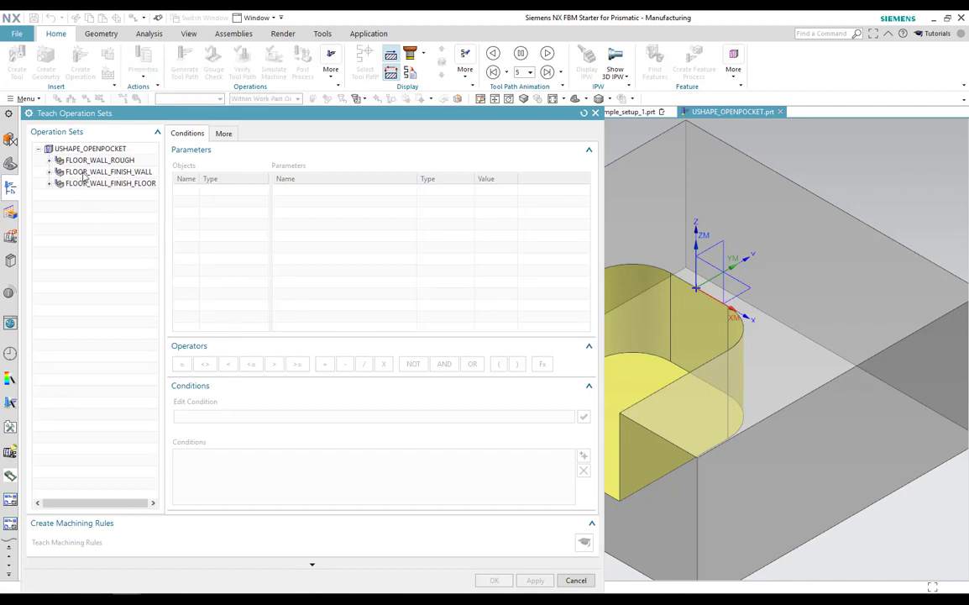
{"action": "left_click", "coordinate": [86, 172]}
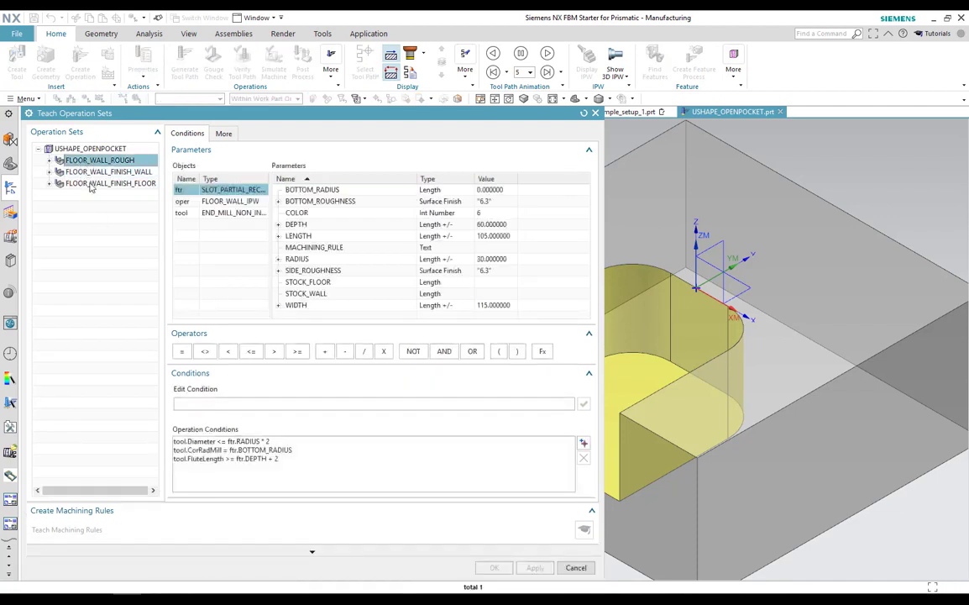
{"action": "left_click", "coordinate": [90, 184]}
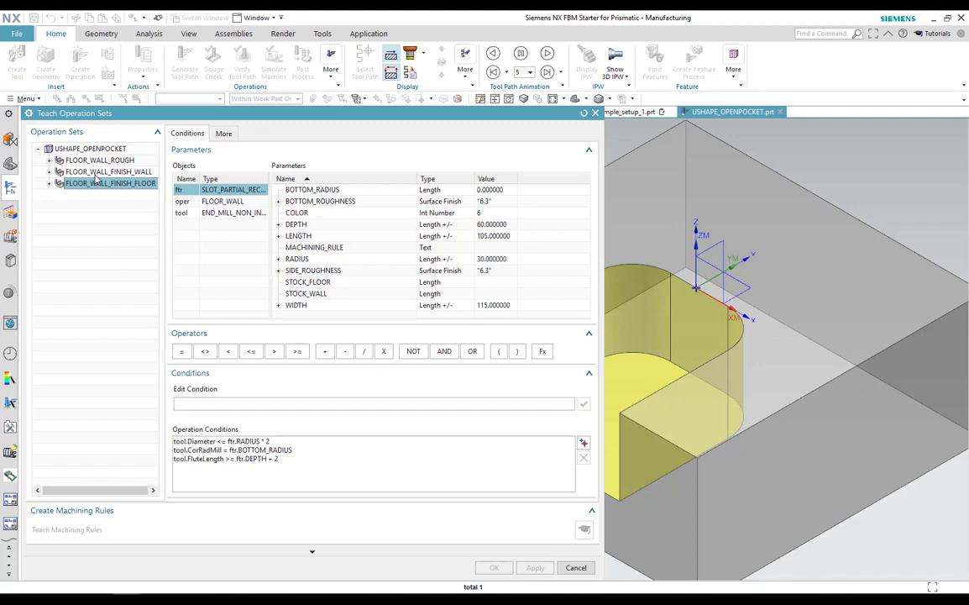
{"action": "left_click", "coordinate": [96, 173]}
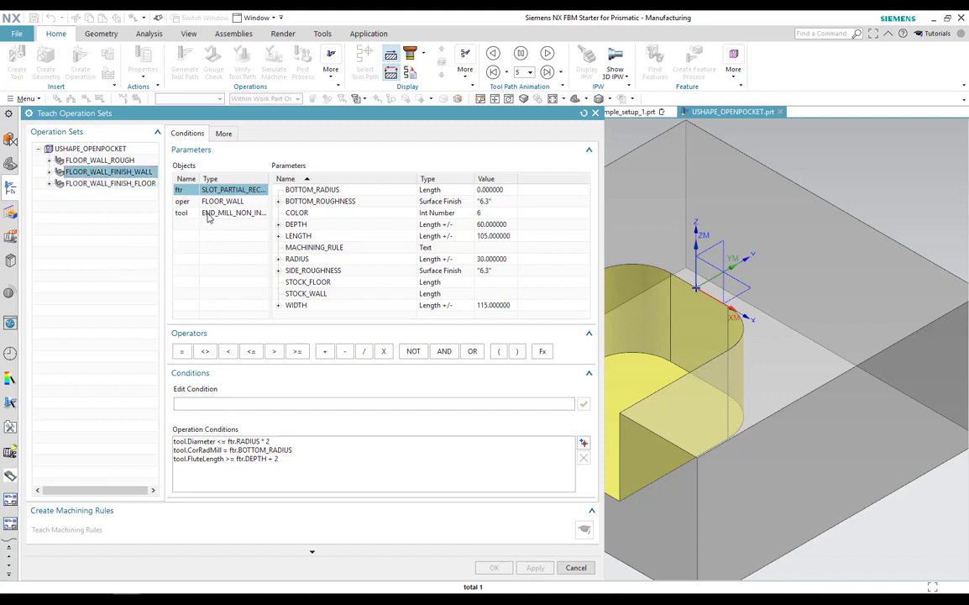
Step: Add the operation condition tool.Diameter<=12 to FLOOR_WALL_FINISH_WALL and teach the machining rules
{"action": "left_click", "coordinate": [208, 215]}
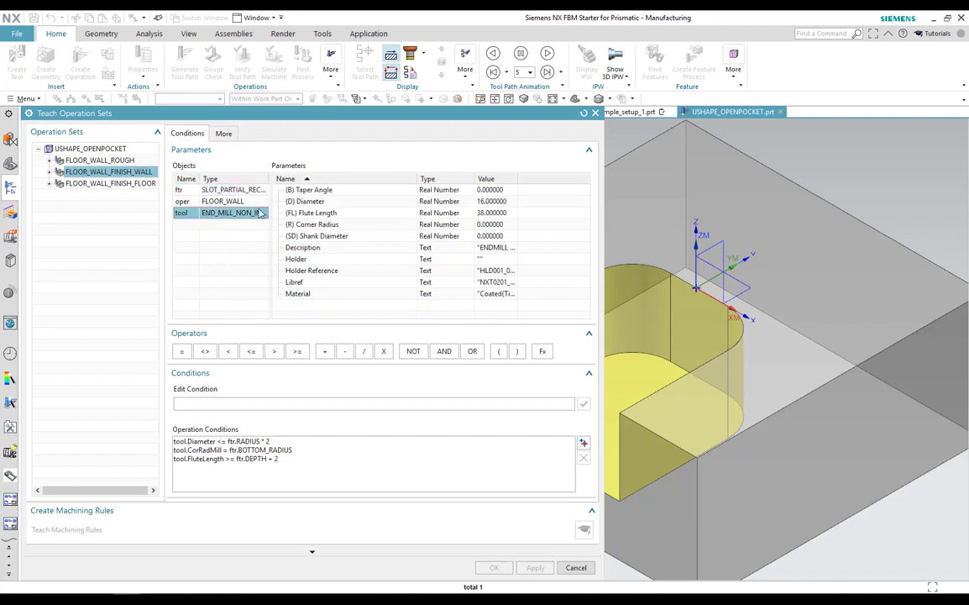
{"action": "double_click", "coordinate": [302, 201]}
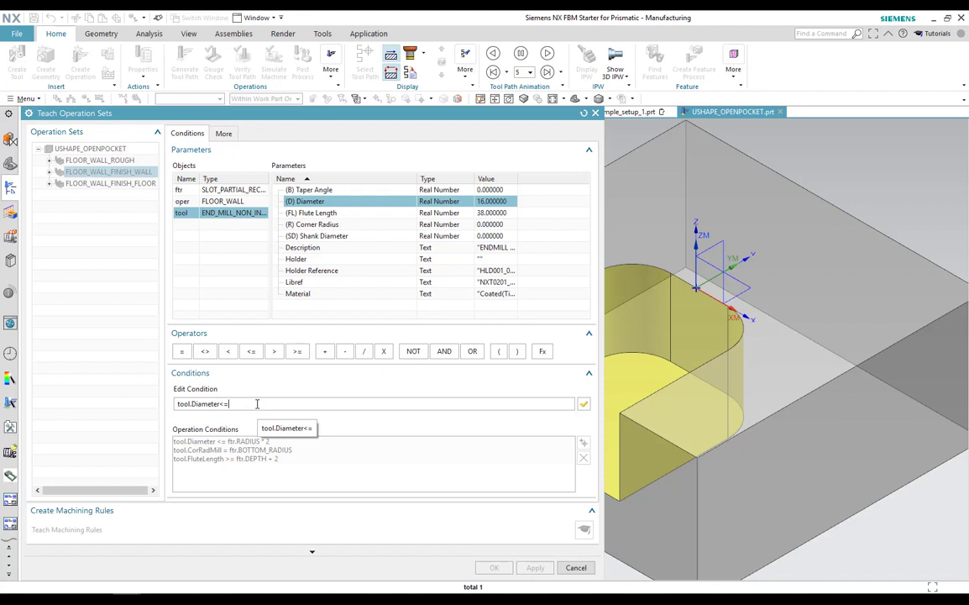
{"action": "left_click", "coordinate": [583, 406]}
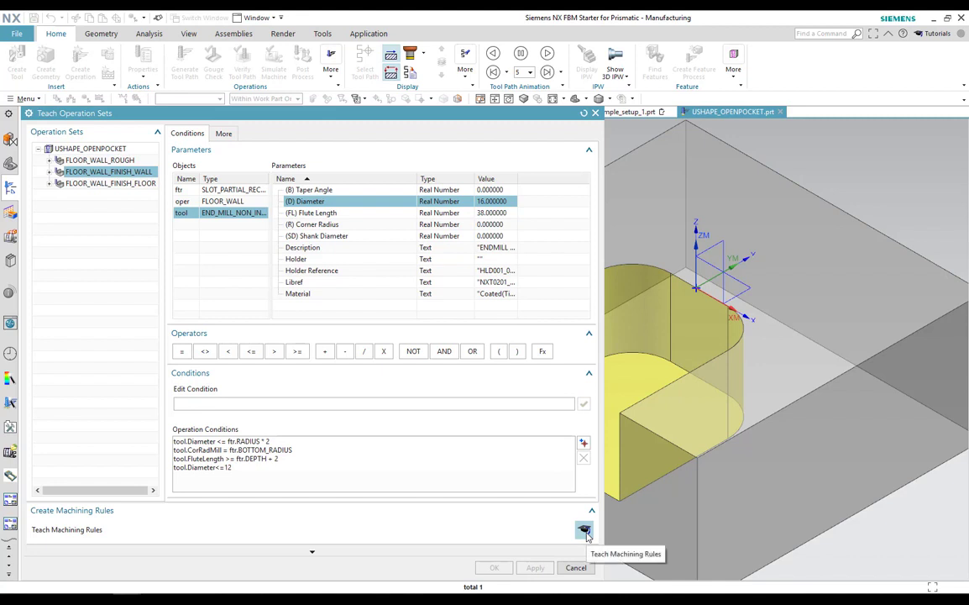
{"action": "left_click", "coordinate": [585, 530]}
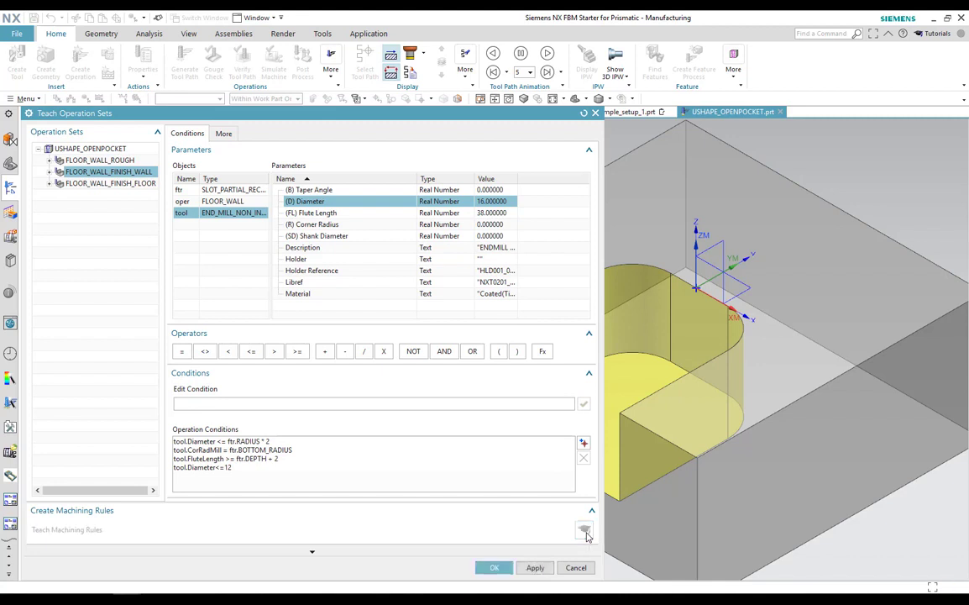
{"action": "left_click", "coordinate": [495, 569]}
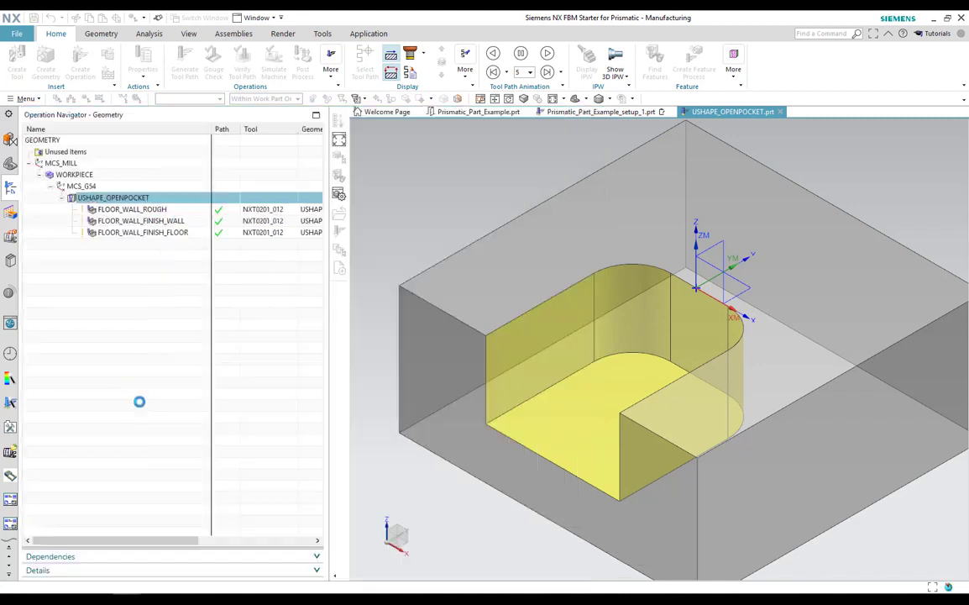
Step: Switch to Prismatic_Part_Example_setup_1.prt and delete the USHAPE_OPENPOCKET group with its operations
{"action": "left_click", "coordinate": [554, 111]}
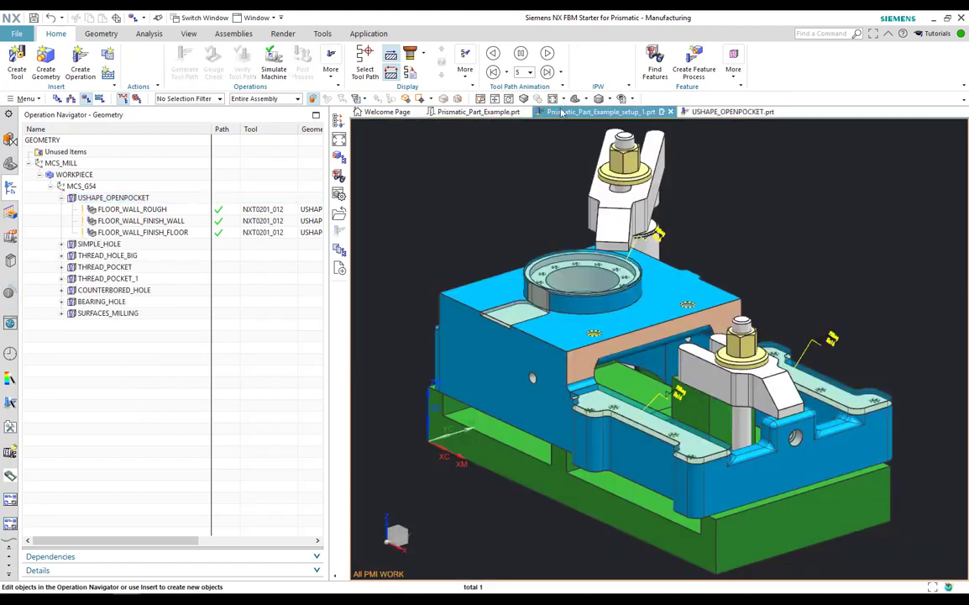
{"action": "right_click", "coordinate": [110, 198]}
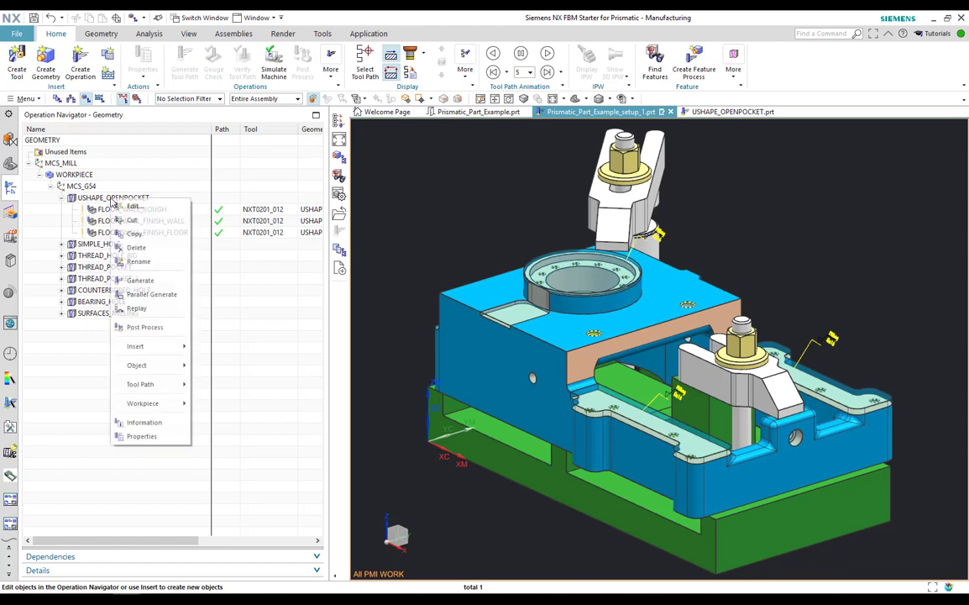
{"action": "left_click", "coordinate": [134, 248]}
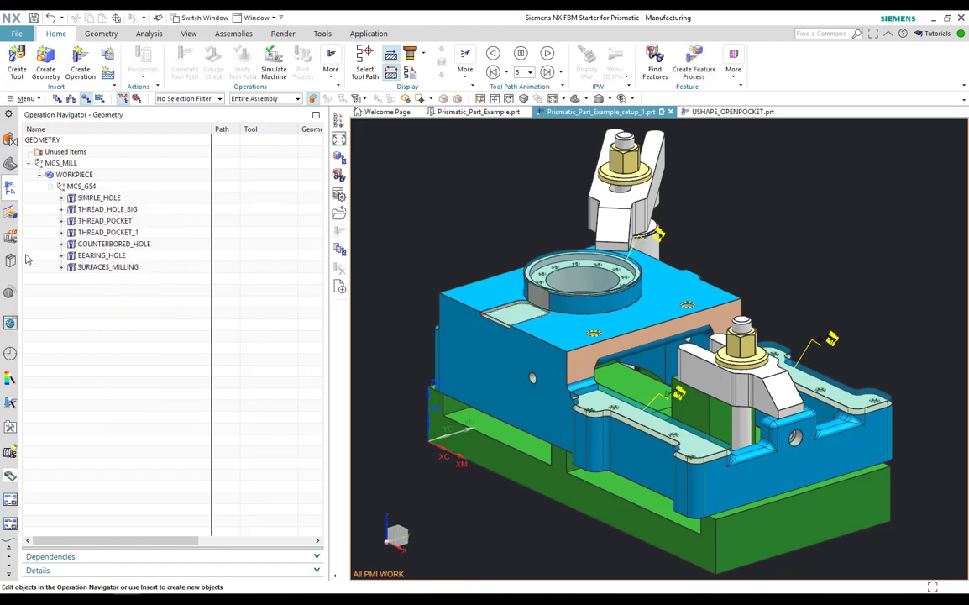
Step: Create a Rule Based feature process for the SLOT_PARTIAL_RECTANGULAR_4 feature with Automatic geometry location
{"action": "left_click", "coordinate": [11, 211]}
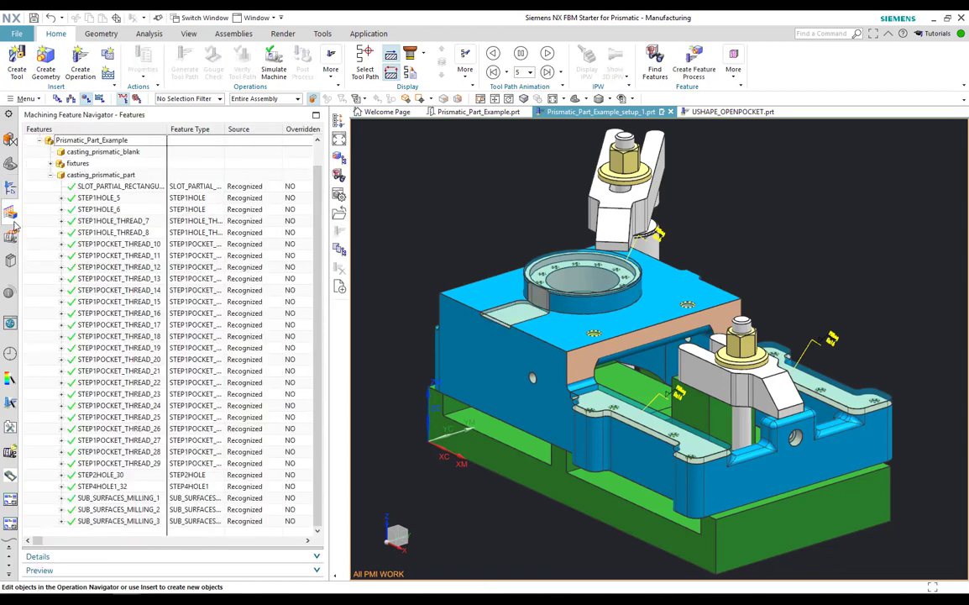
{"action": "right_click", "coordinate": [132, 187]}
{"action": "left_click", "coordinate": [112, 187]}
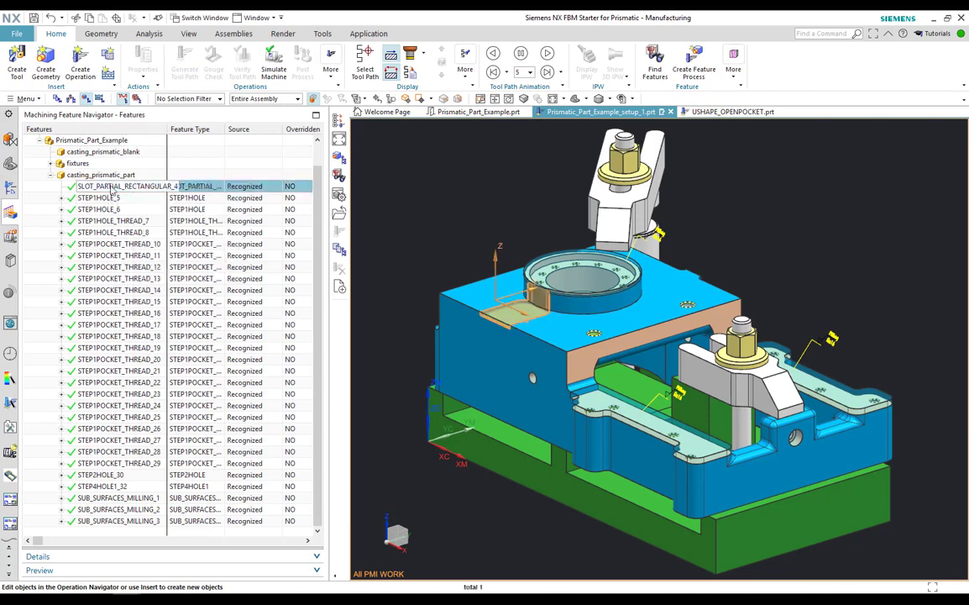
{"action": "right_click", "coordinate": [115, 188]}
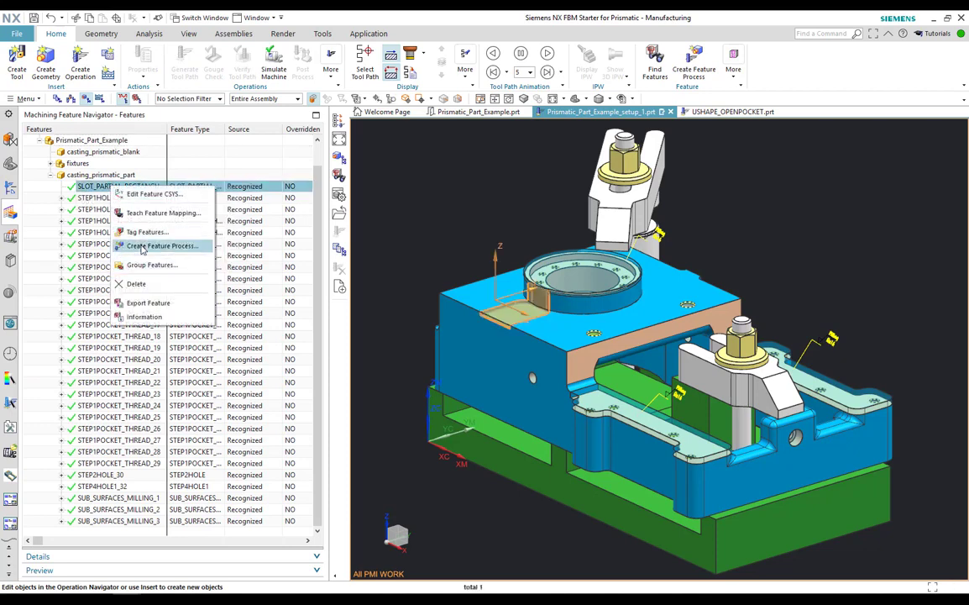
{"action": "left_click", "coordinate": [143, 245]}
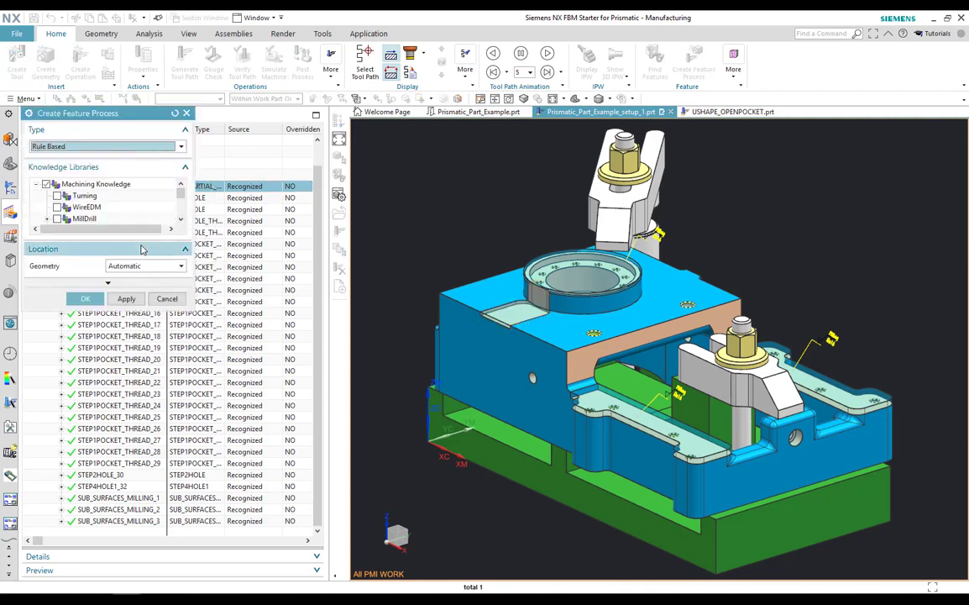
{"action": "left_click", "coordinate": [100, 296]}
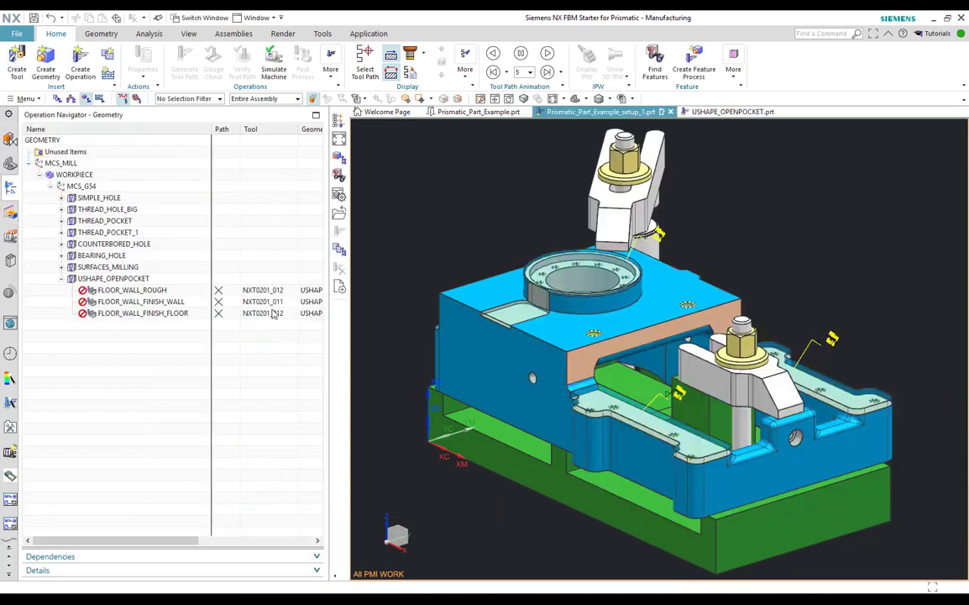
Step: Inspect the end mill assigned to the new FLOOR_WALL_FINISH_WALL operation, and close the tool and operation settings without changes
{"action": "right_click", "coordinate": [127, 280]}
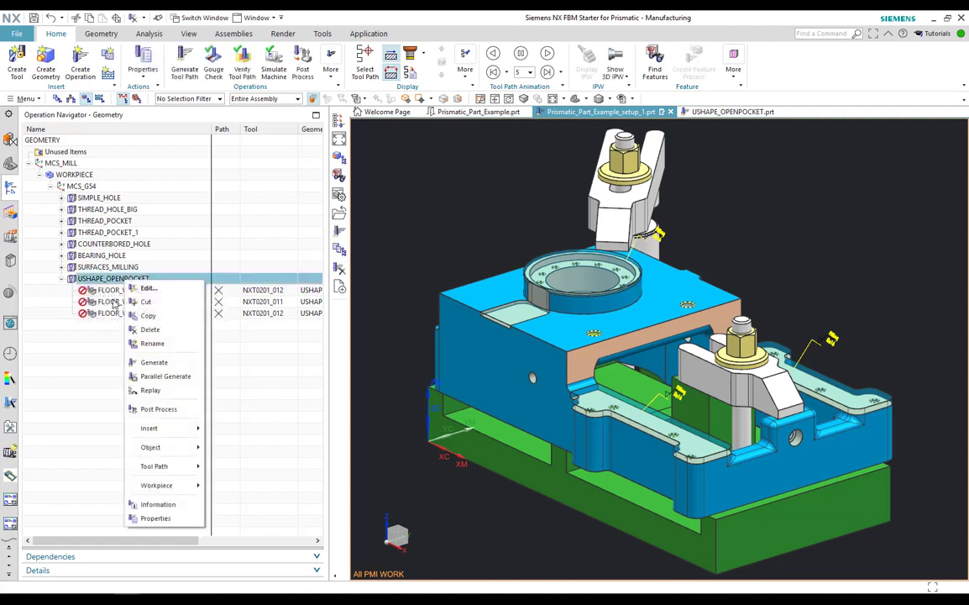
{"action": "left_click", "coordinate": [113, 304]}
{"action": "double_click", "coordinate": [114, 302]}
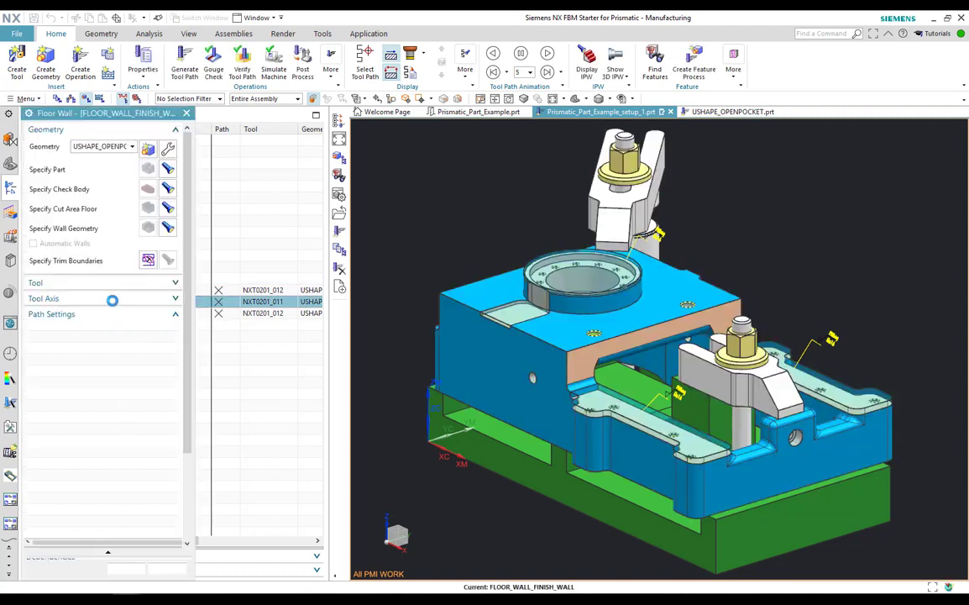
{"action": "left_click", "coordinate": [184, 290]}
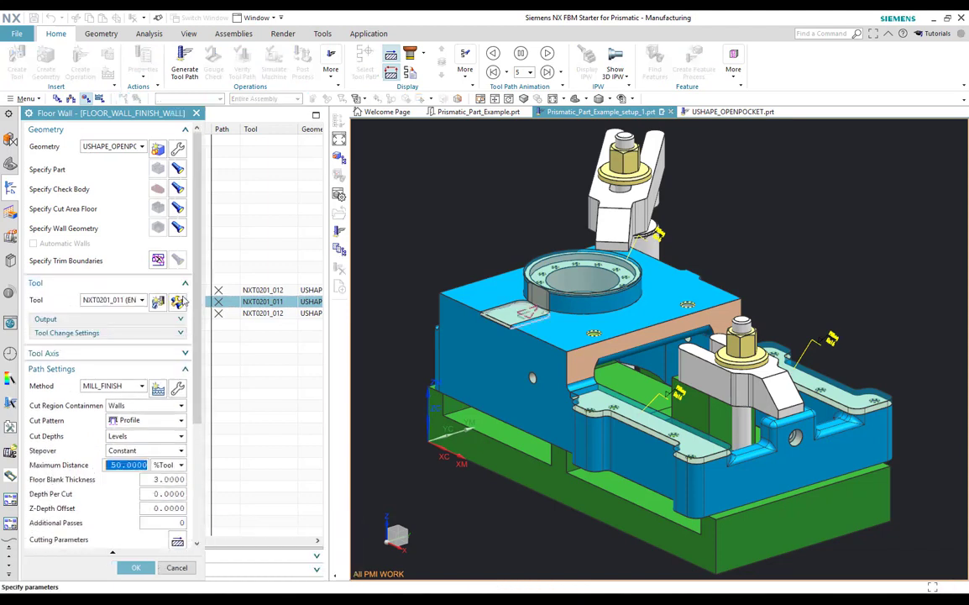
{"action": "left_click", "coordinate": [178, 302]}
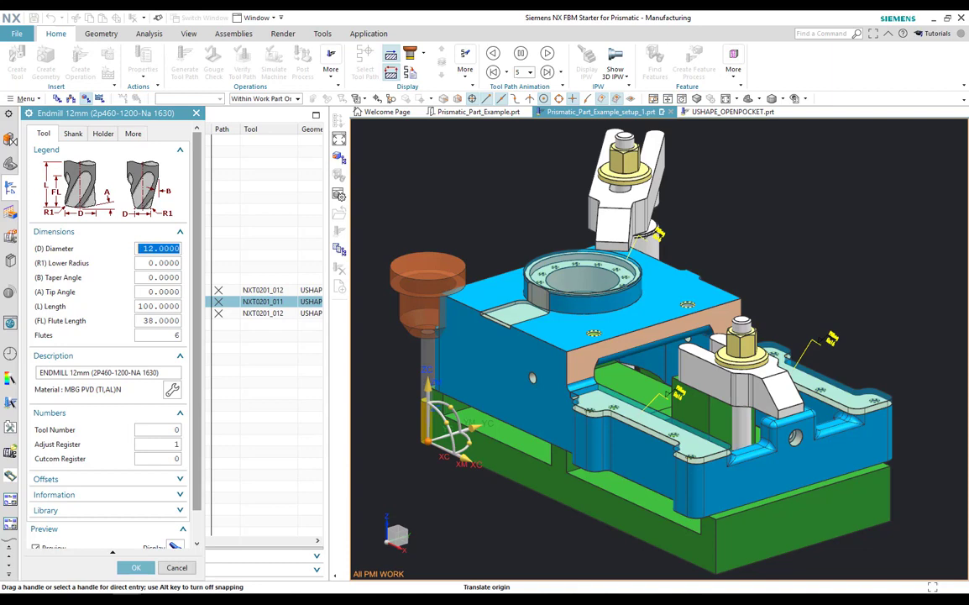
{"action": "left_click", "coordinate": [176, 566]}
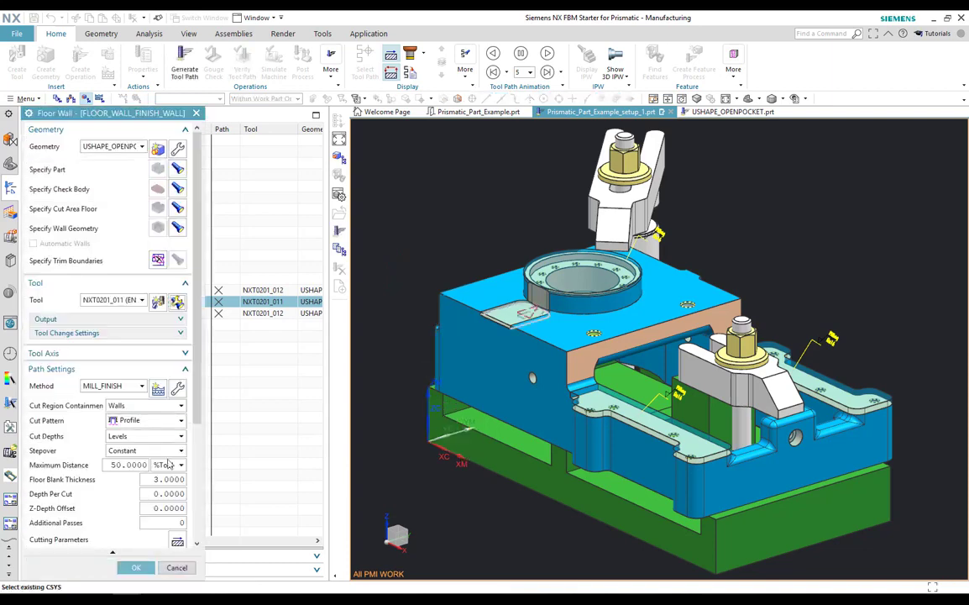
{"action": "left_click", "coordinate": [176, 567]}
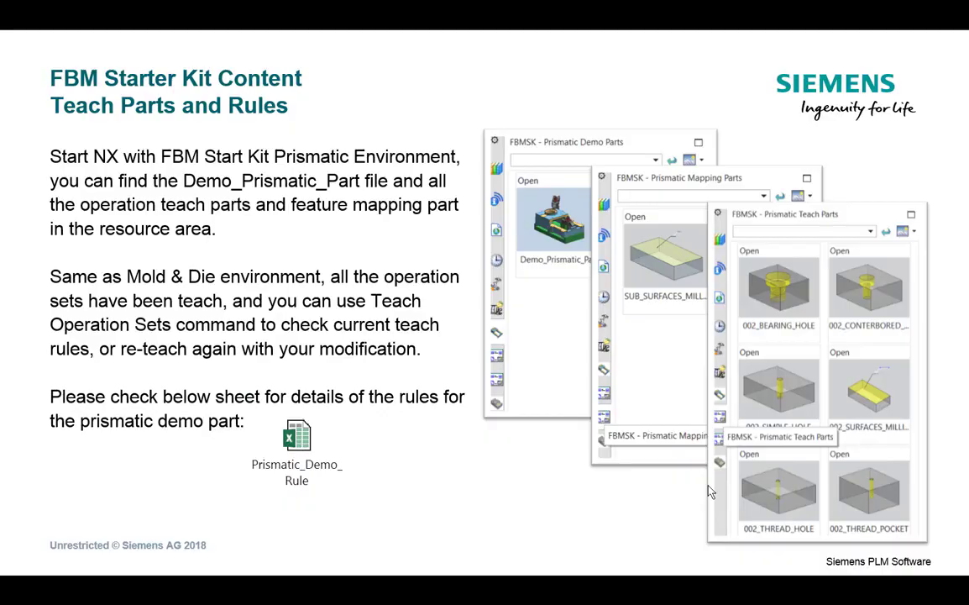
Step: Switch to the Prismatic_Demo_Rule_doc_v1.xlsx workbook in Excel and examine the THREAD_HOLE sheet's application conditions and operations
{"action": "key", "text": "alt+Tab"}
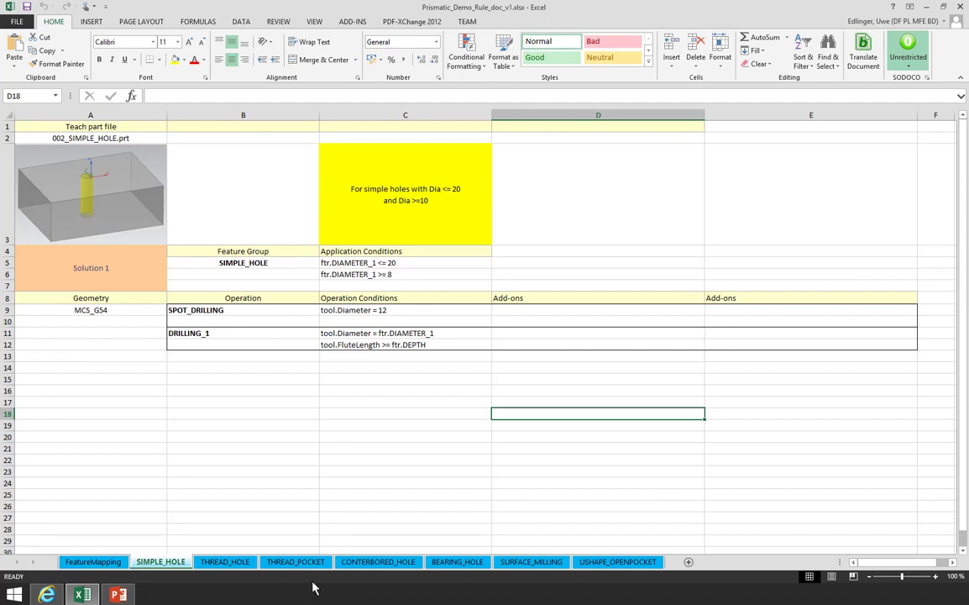
{"action": "left_click", "coordinate": [215, 564]}
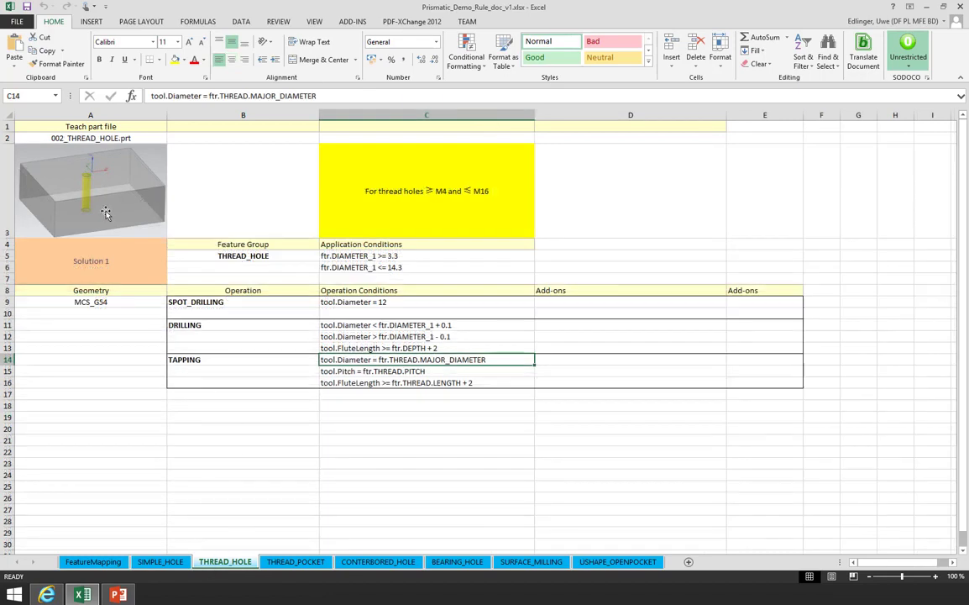
{"action": "left_click", "coordinate": [229, 257]}
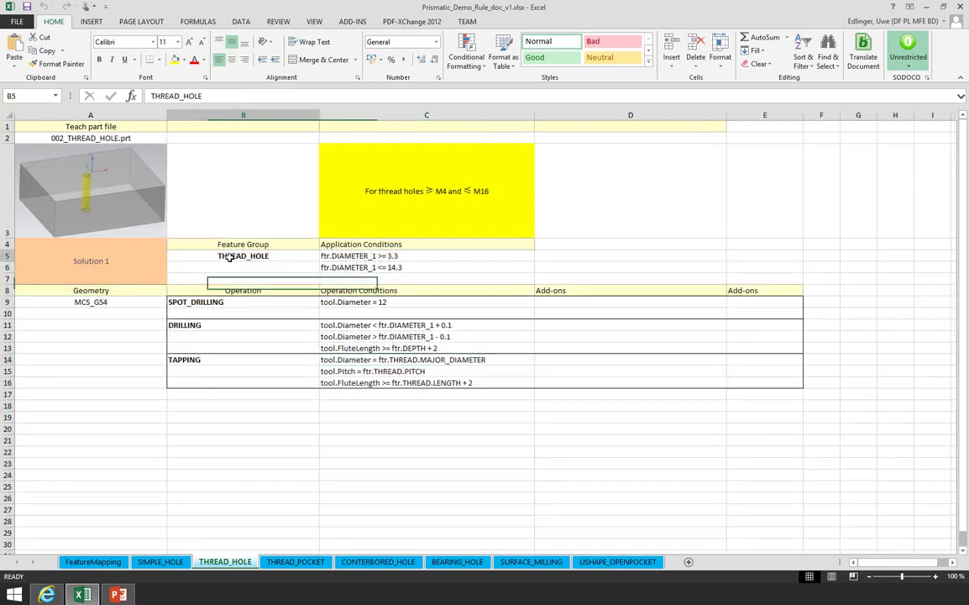
{"action": "left_click_drag", "start_coordinate": [229, 257], "coordinate": [391, 269]}
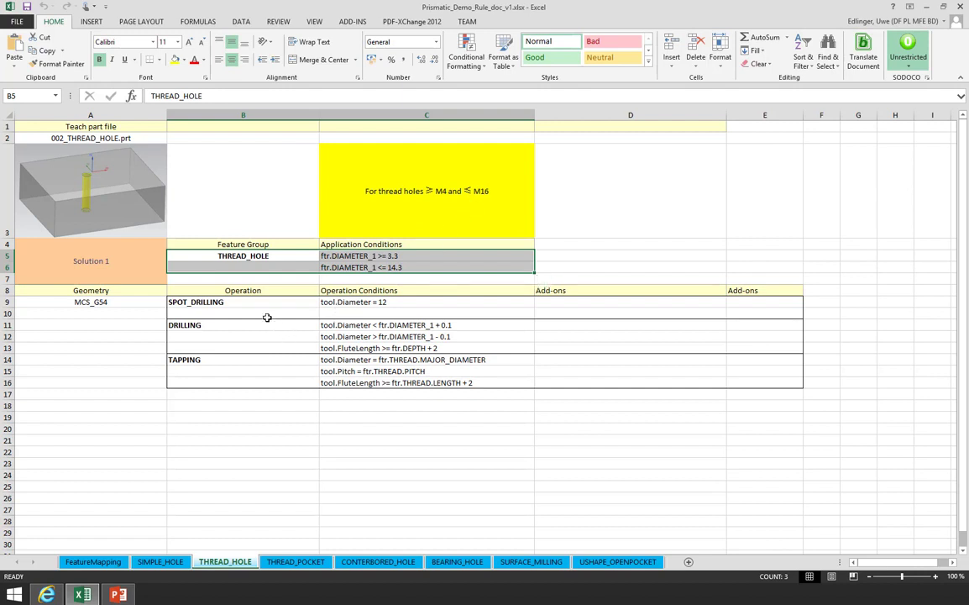
{"action": "left_click_drag", "start_coordinate": [262, 303], "coordinate": [256, 376]}
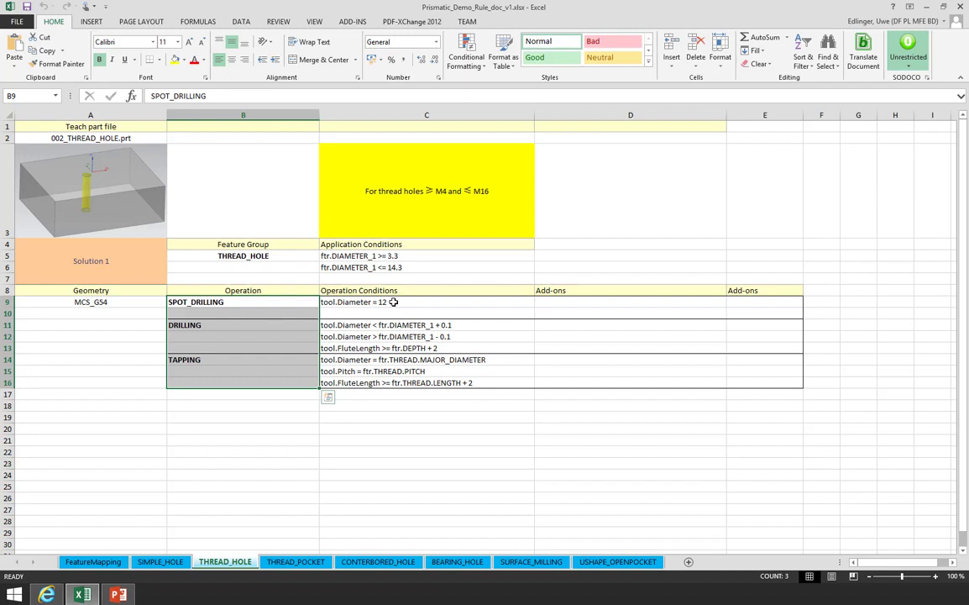
Step: Review the THREAD_POCKET and CONTERBORED_HOLE rule sheets, and minimize the workbook
{"action": "left_click", "coordinate": [296, 561]}
{"action": "left_click", "coordinate": [369, 563]}
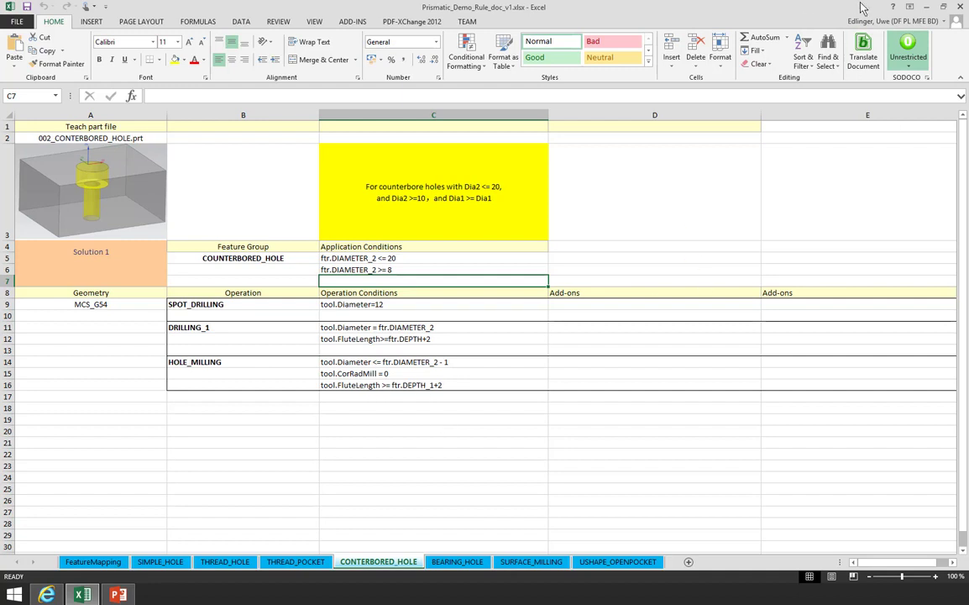
{"action": "left_click", "coordinate": [927, 6]}
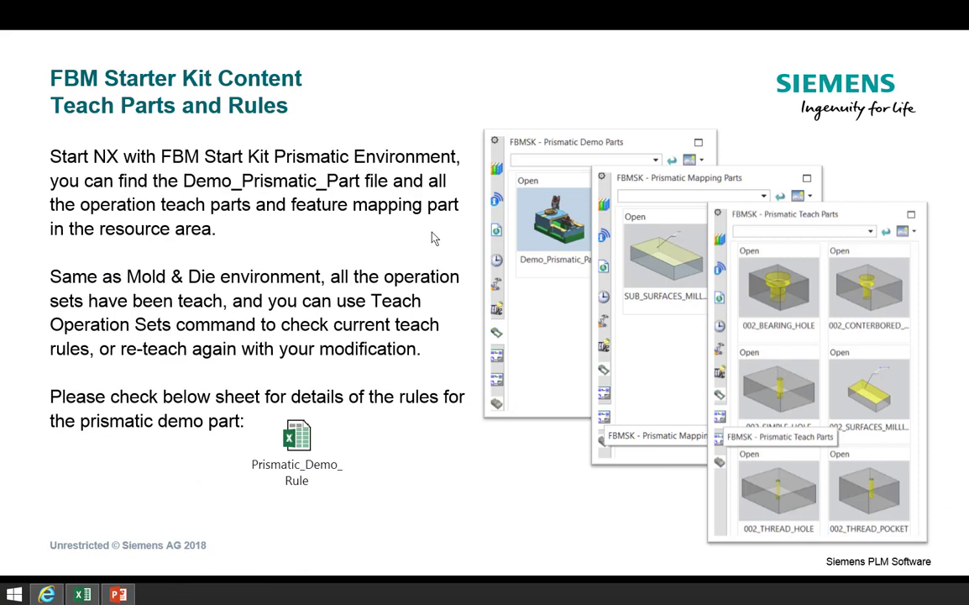
{"action": "left_click", "coordinate": [510, 435]}
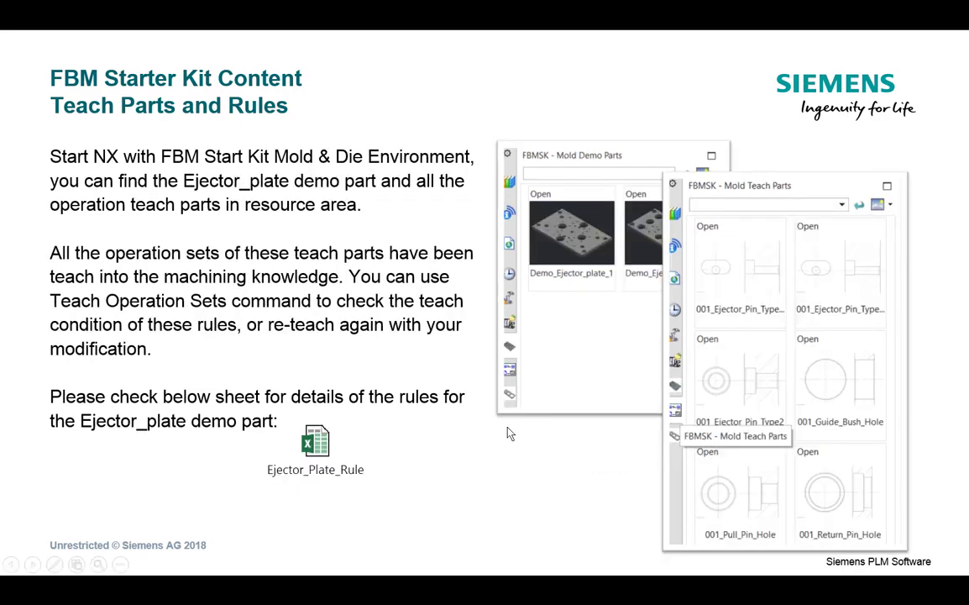